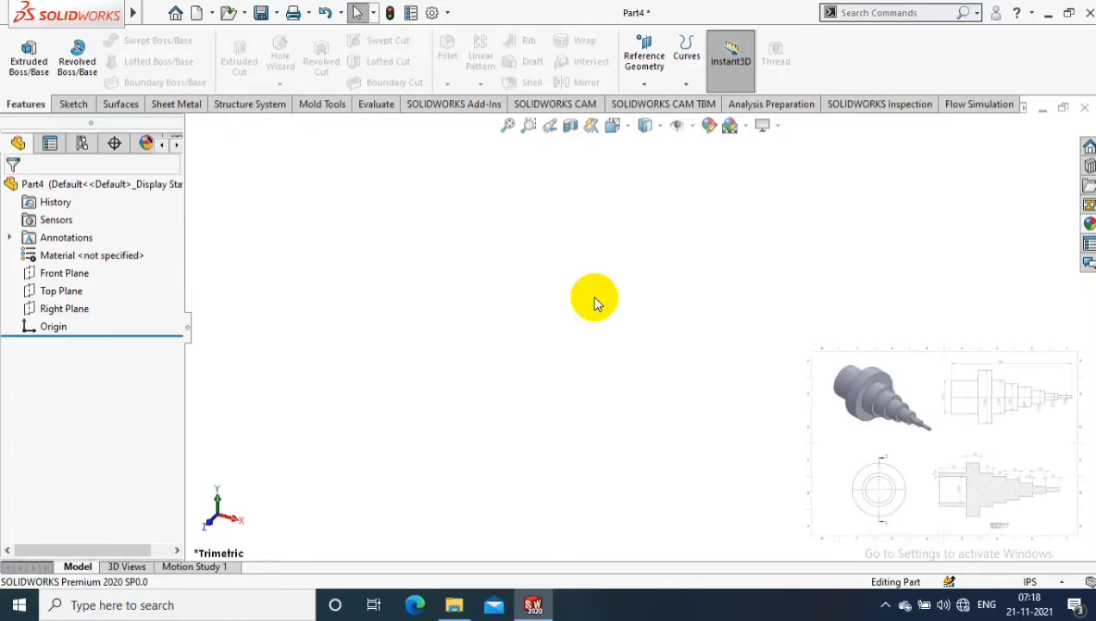
# Step: Set part units to MMGS and open a new sketch on the Front Plane, viewed Normal To
pyautogui.click(1031, 581)
pyautogui.click(1026, 545)
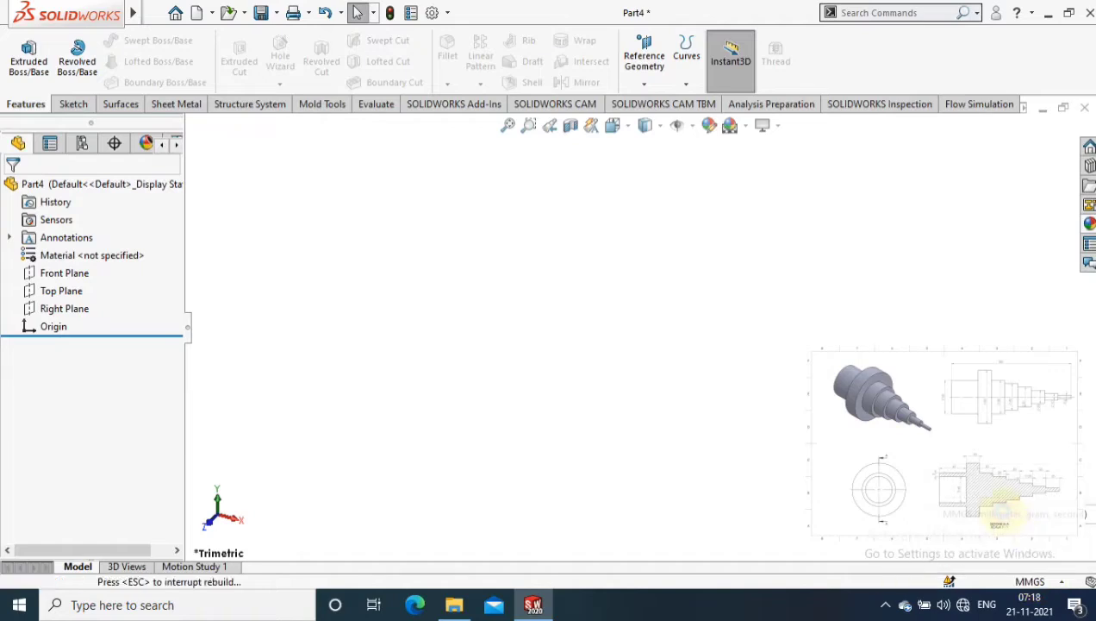
pyautogui.rightClick(69, 274)
pyautogui.click(162, 249)
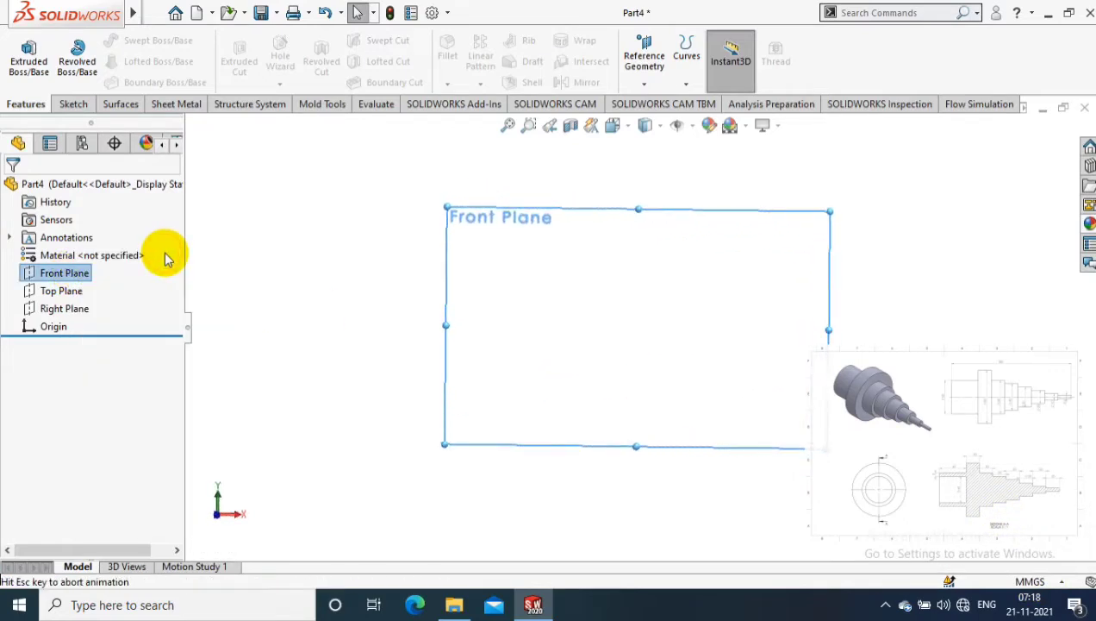
pyautogui.click(72, 105)
pyautogui.click(22, 50)
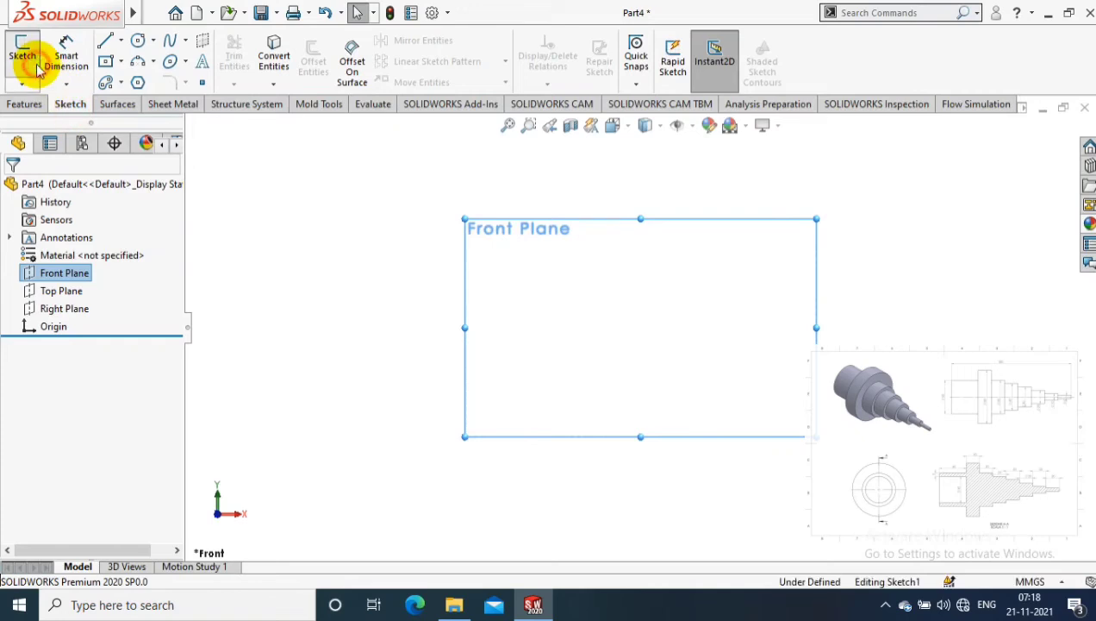
# Step: Draw the closed stepped shaft half-profile with lines, starting and ending at the origin
pyautogui.click(120, 41)
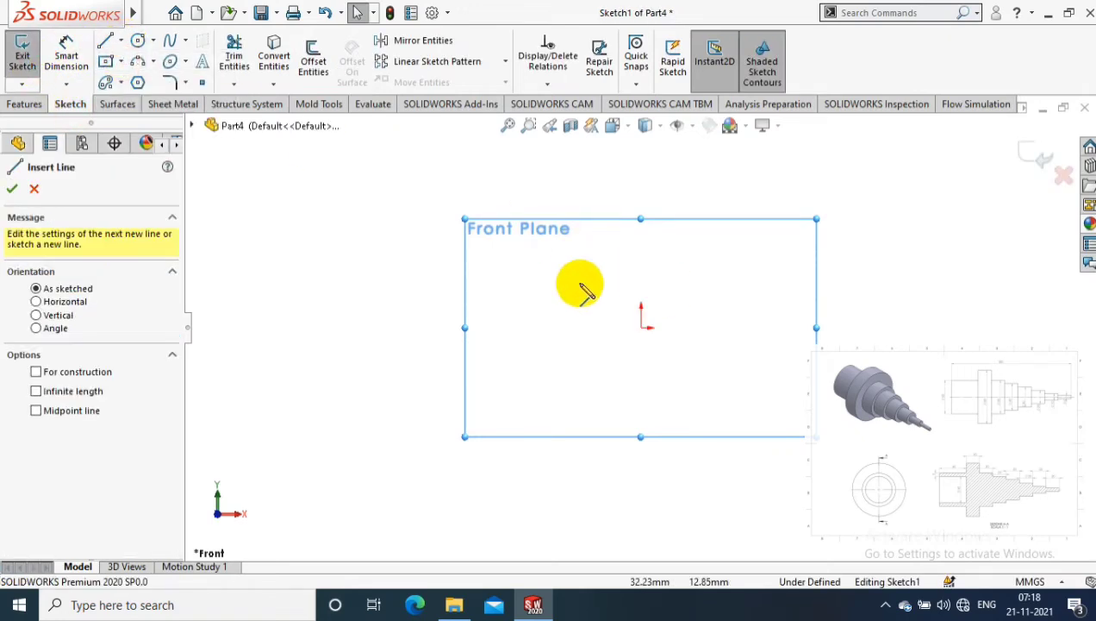
pyautogui.click(580, 332)
pyautogui.click(580, 278)
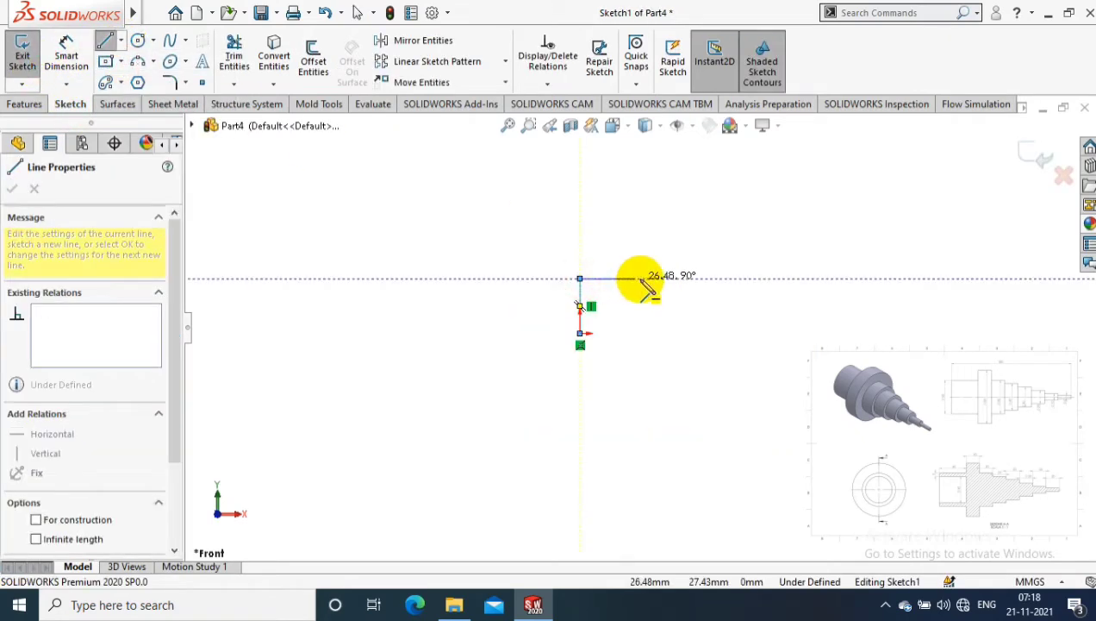
pyautogui.click(646, 279)
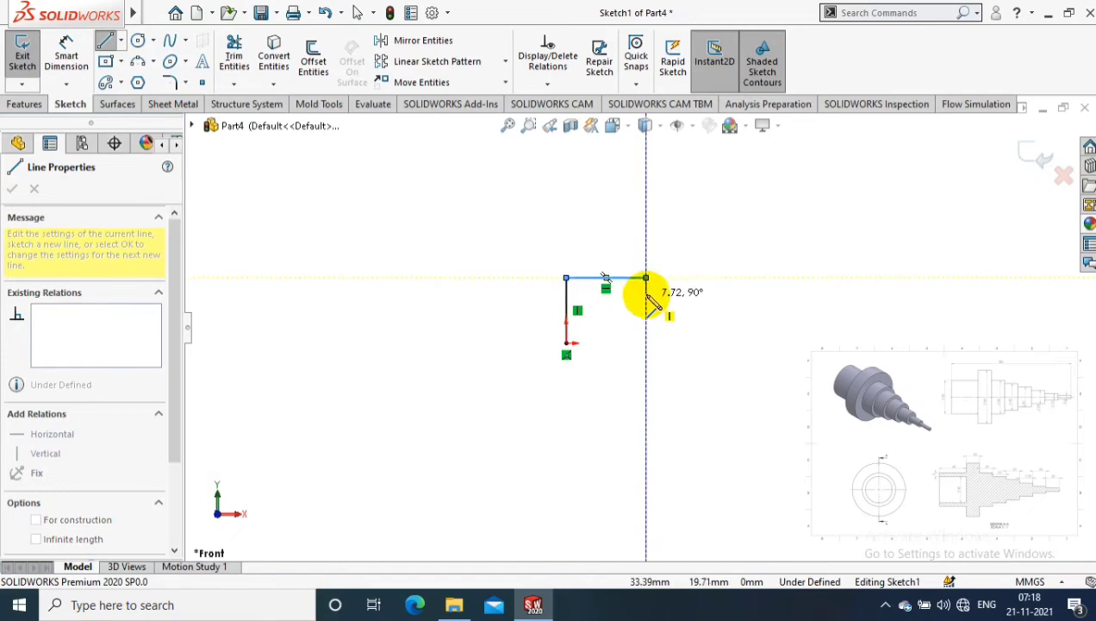
pyautogui.scroll(-4, 647, 279)
pyautogui.click(645, 286)
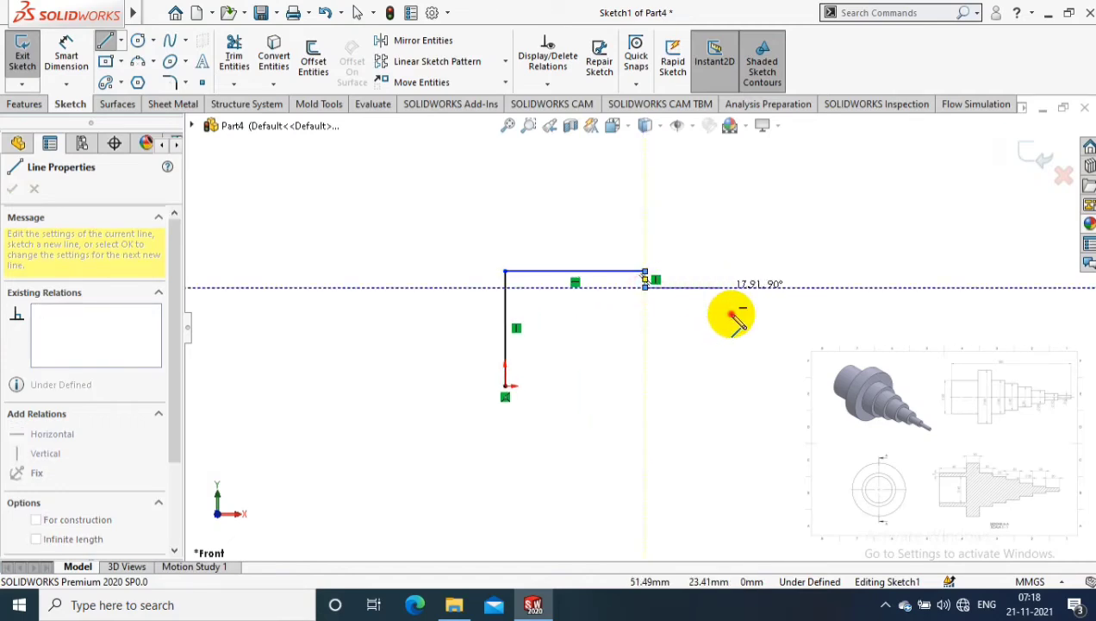
pyautogui.click(729, 312)
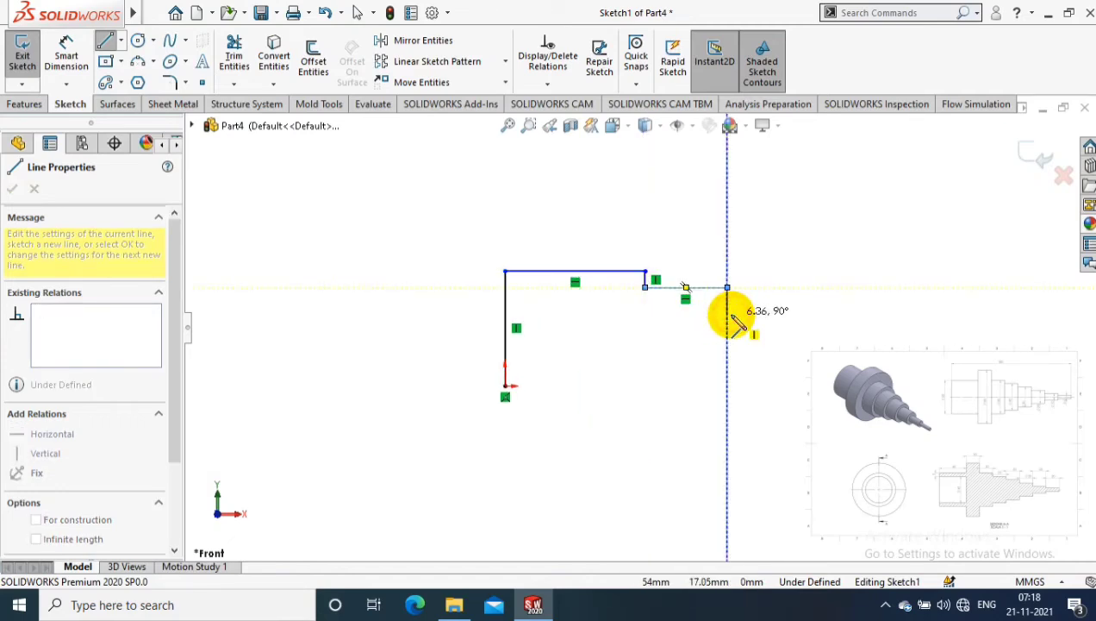
pyautogui.click(809, 314)
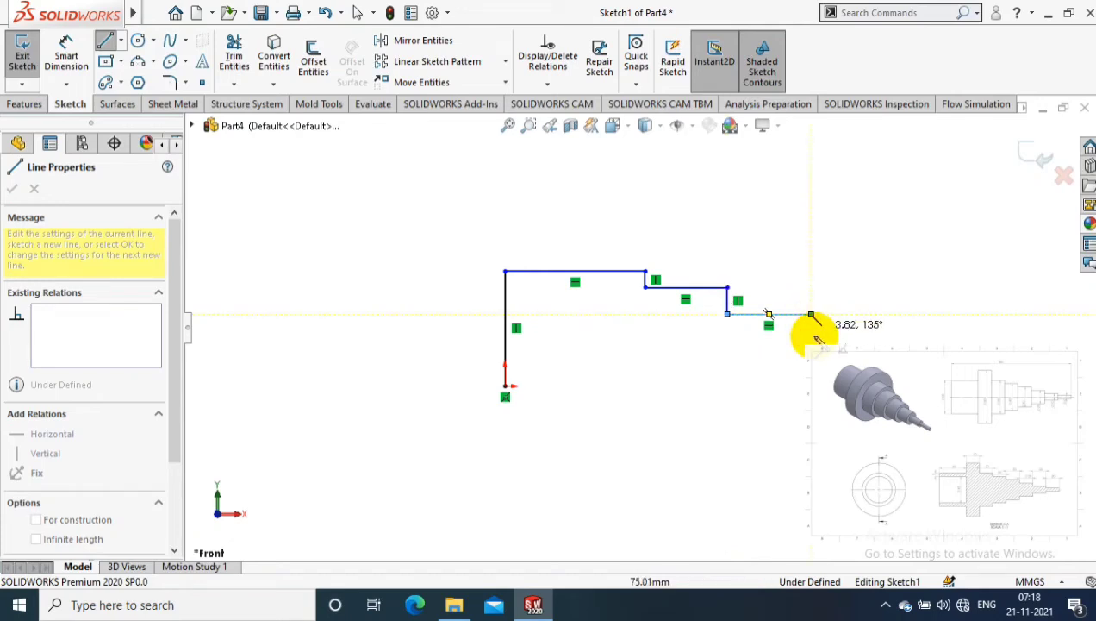
pyautogui.click(811, 334)
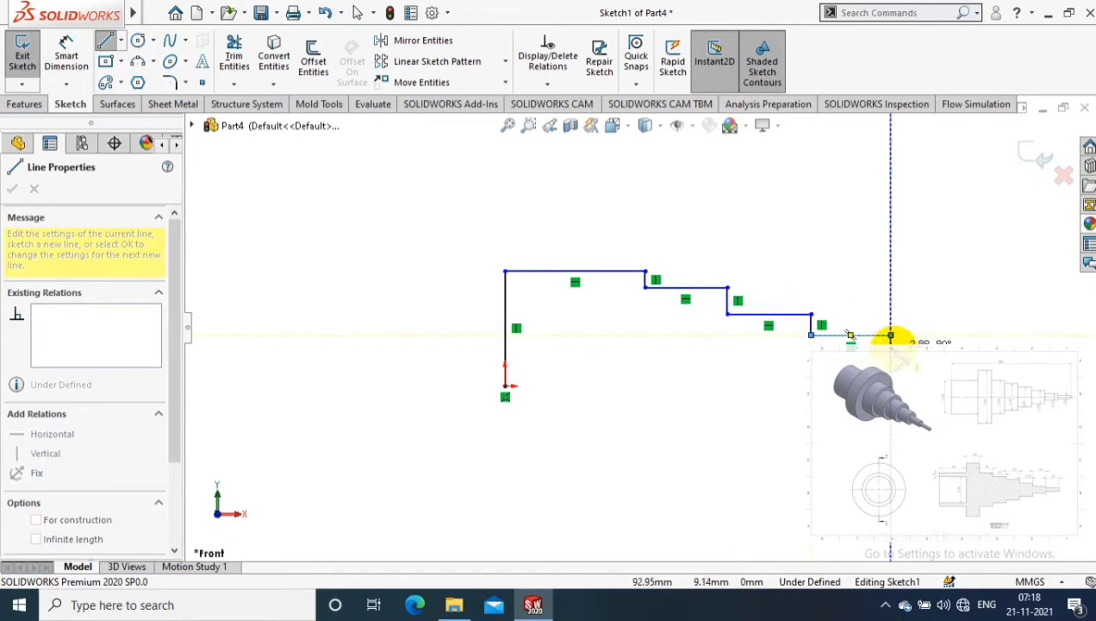
pyautogui.scroll(3, 937, 345)
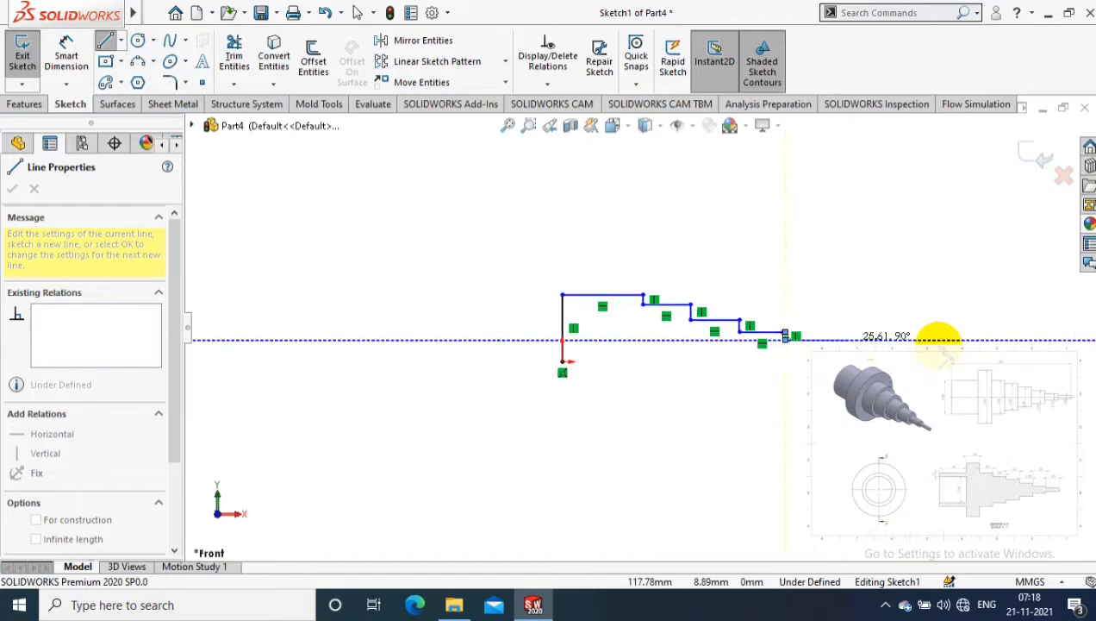
pyautogui.scroll(-3, 851, 342)
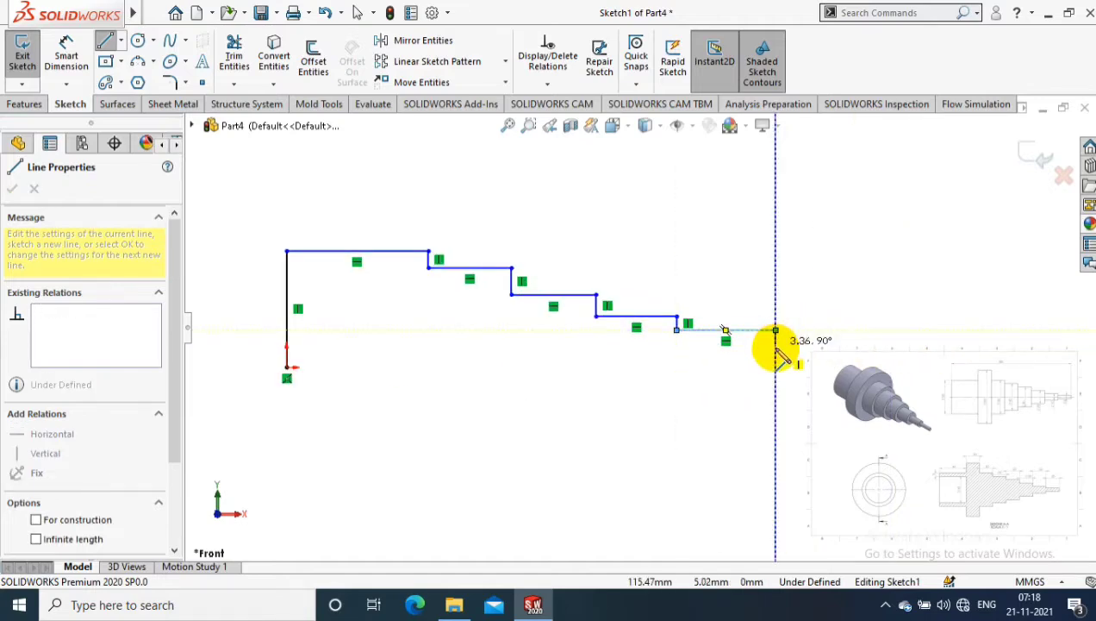
pyautogui.click(776, 331)
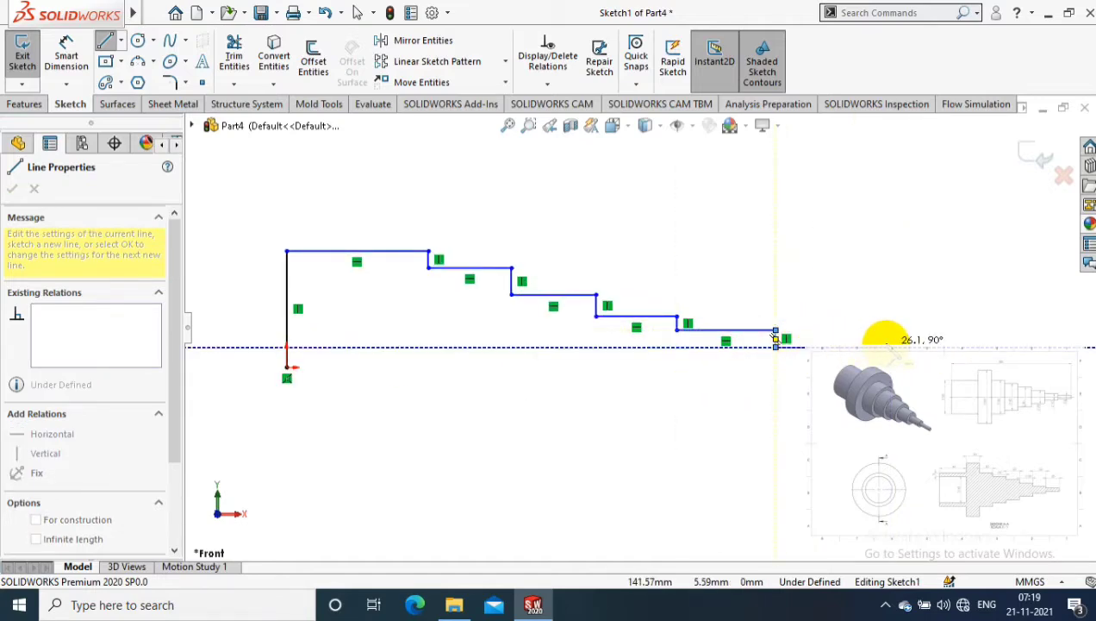
pyautogui.click(776, 348)
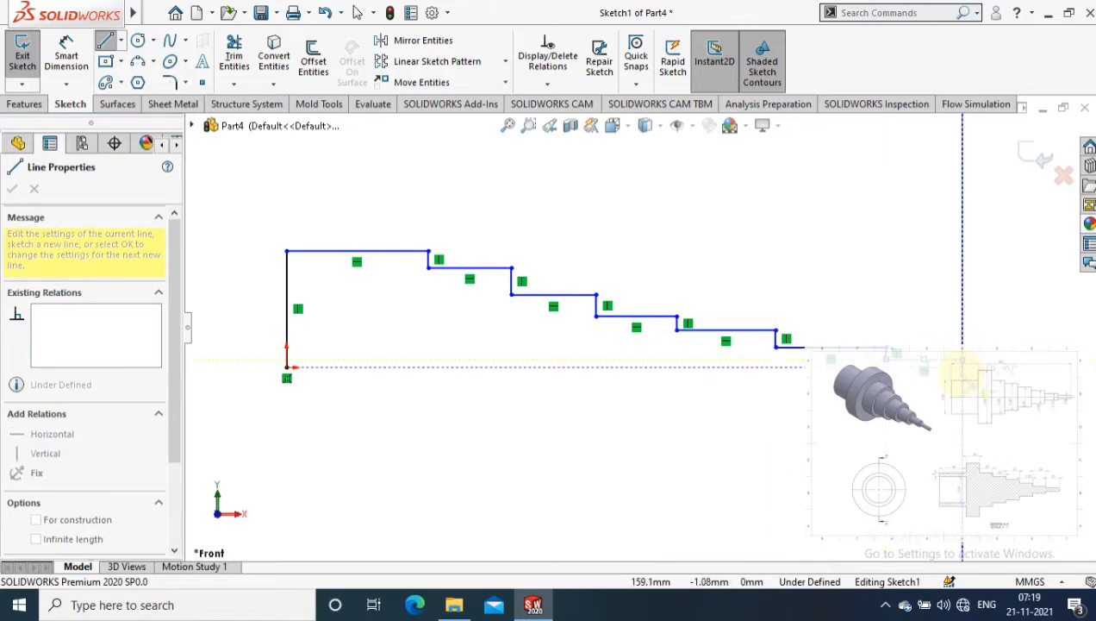
pyautogui.click(287, 368)
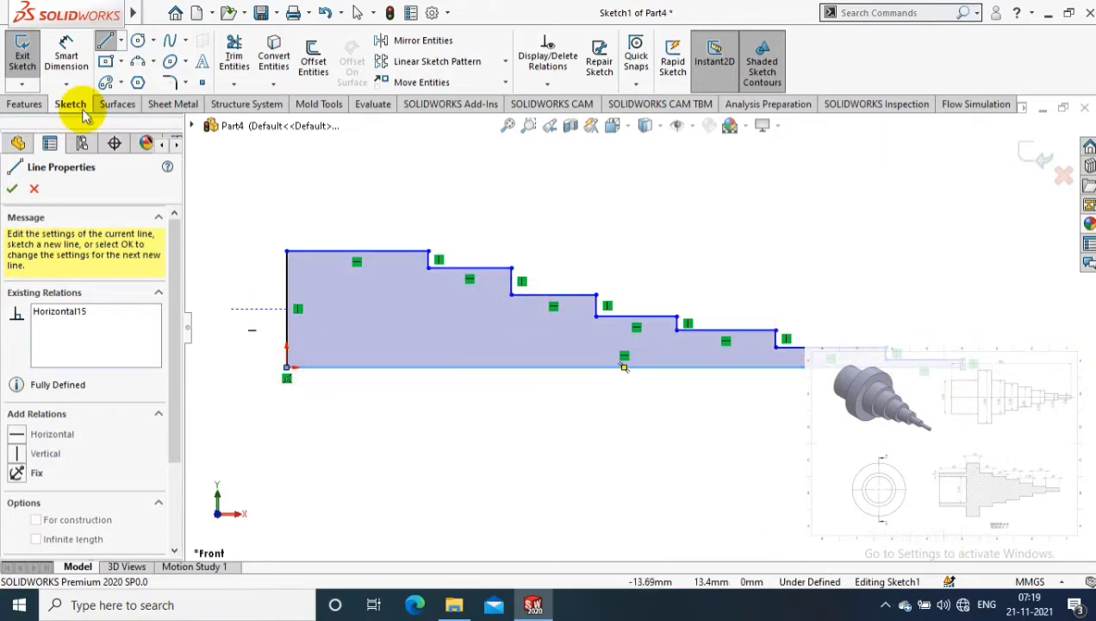
pyautogui.press('Escape')
# Step: Draw a construction centreline running left from the origin along the profile's base
pyautogui.click(121, 40)
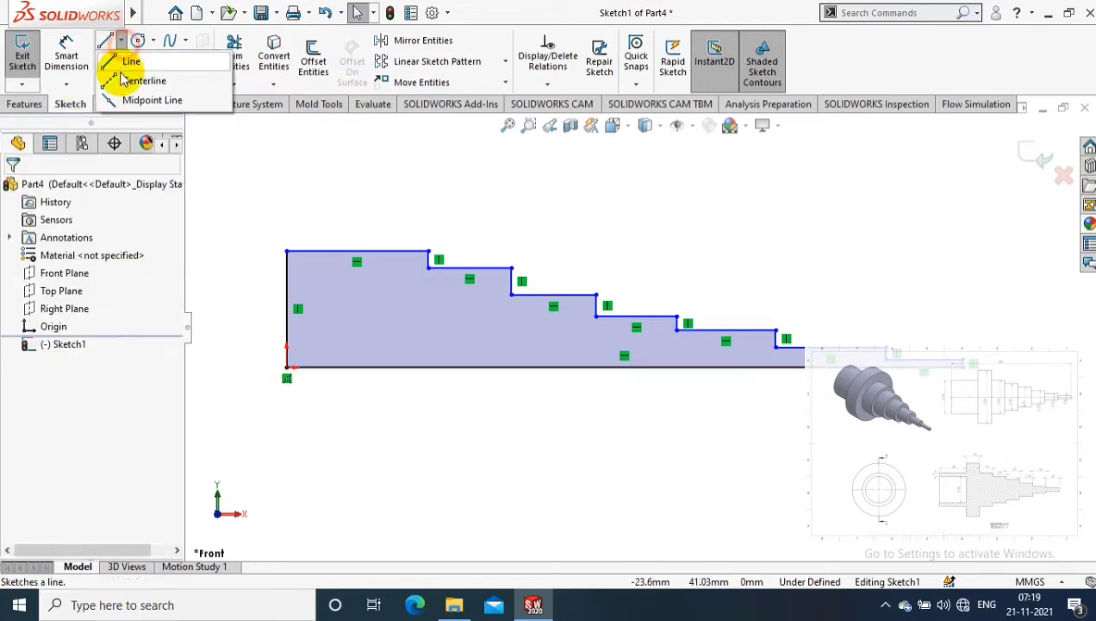
pyautogui.click(138, 81)
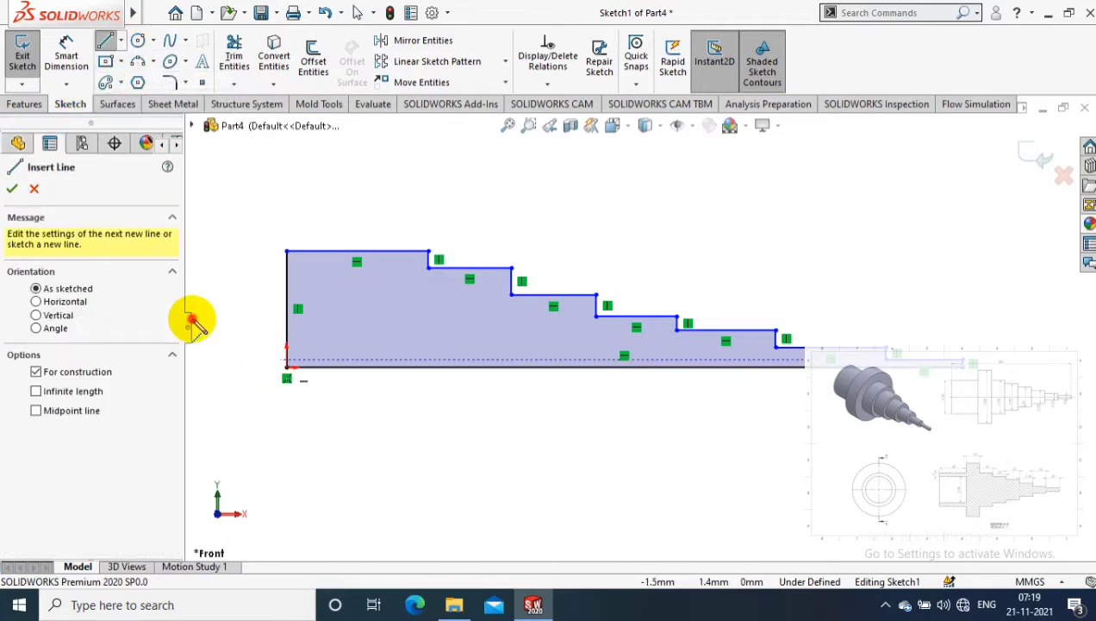
pyautogui.click(226, 365)
pyautogui.press('Escape')
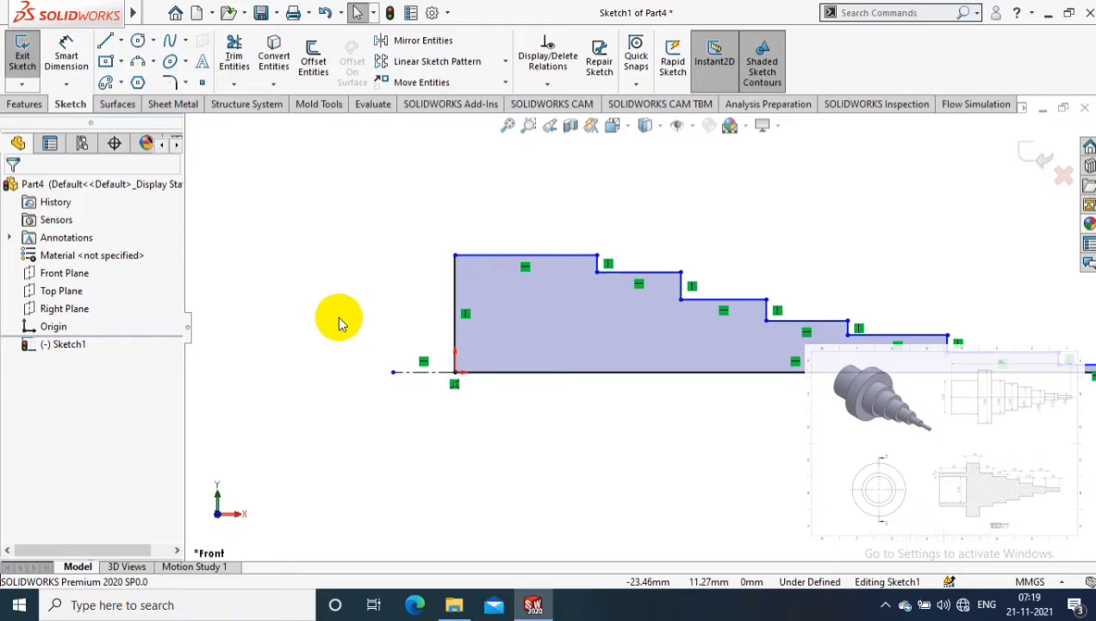
# Step: Dimension the two largest steps from the centreline as 80 and 50 mm diameters
pyautogui.click(66, 53)
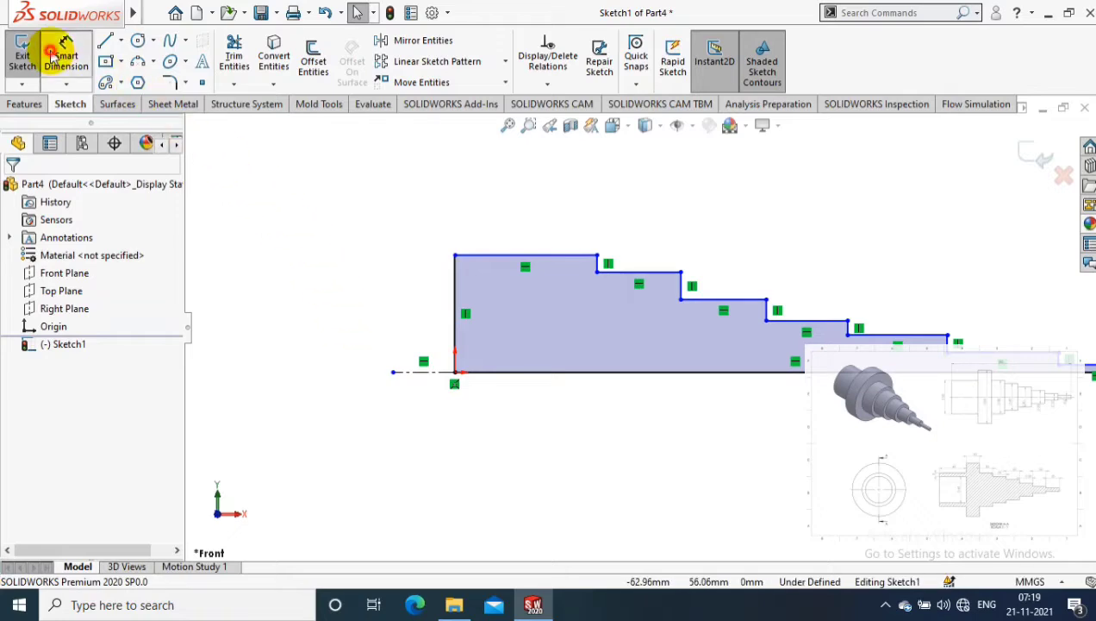
pyautogui.click(420, 372)
pyautogui.click(472, 256)
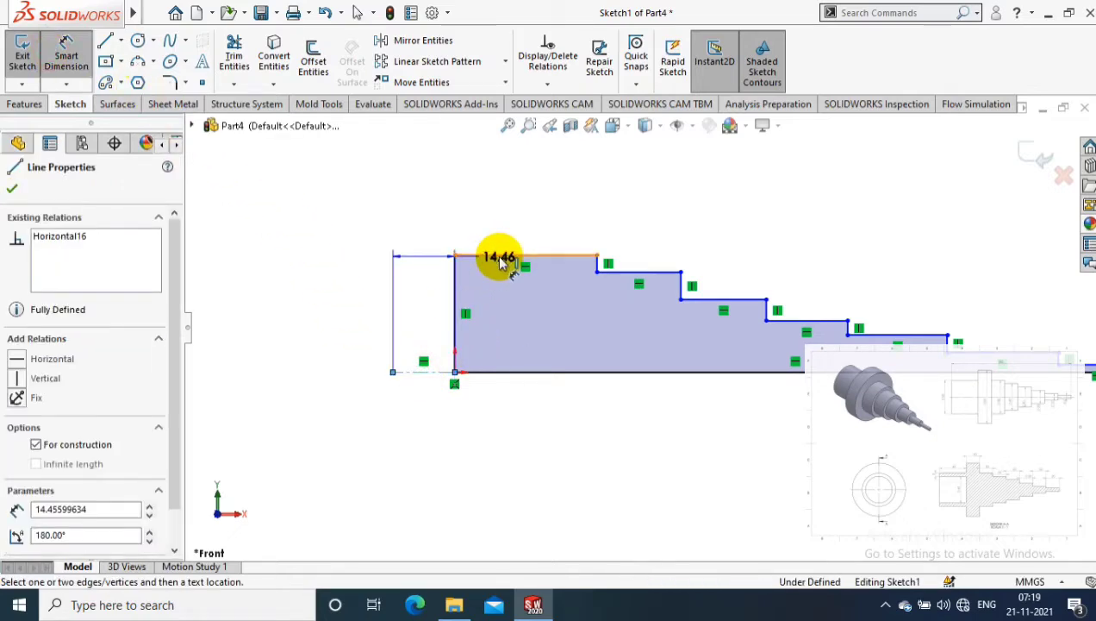
pyautogui.click(355, 392)
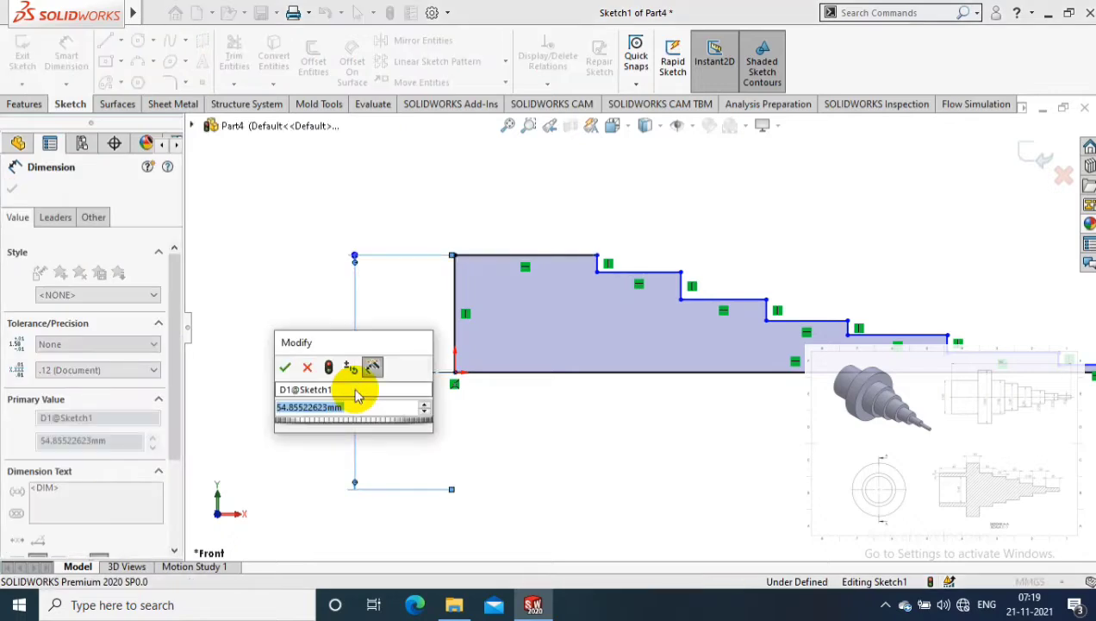
pyautogui.write('80')
pyautogui.press('Return')
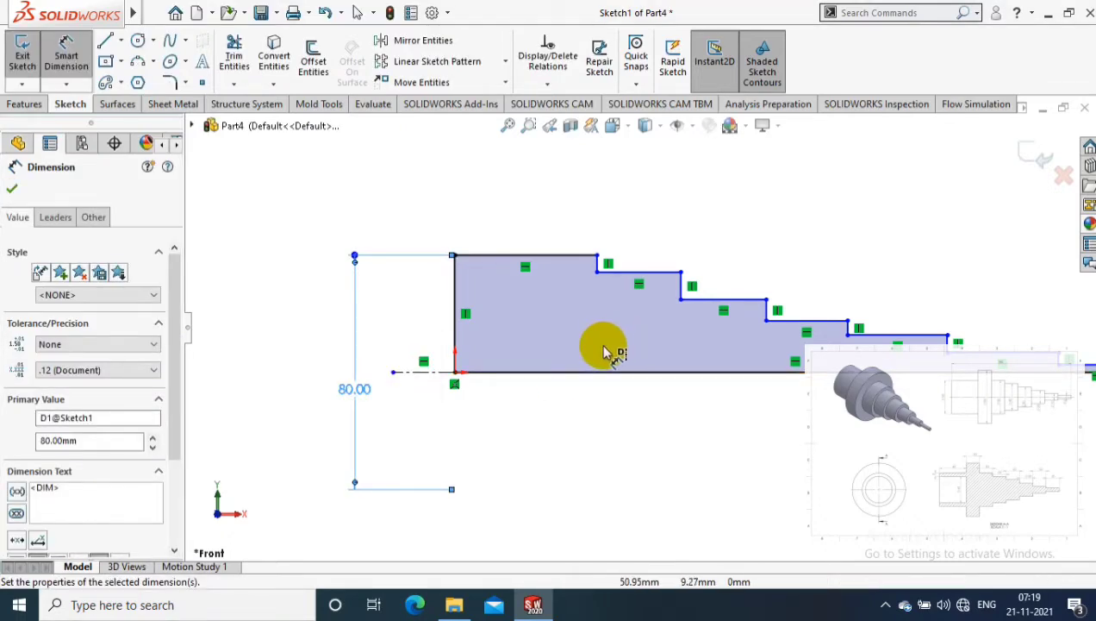
pyautogui.click(639, 273)
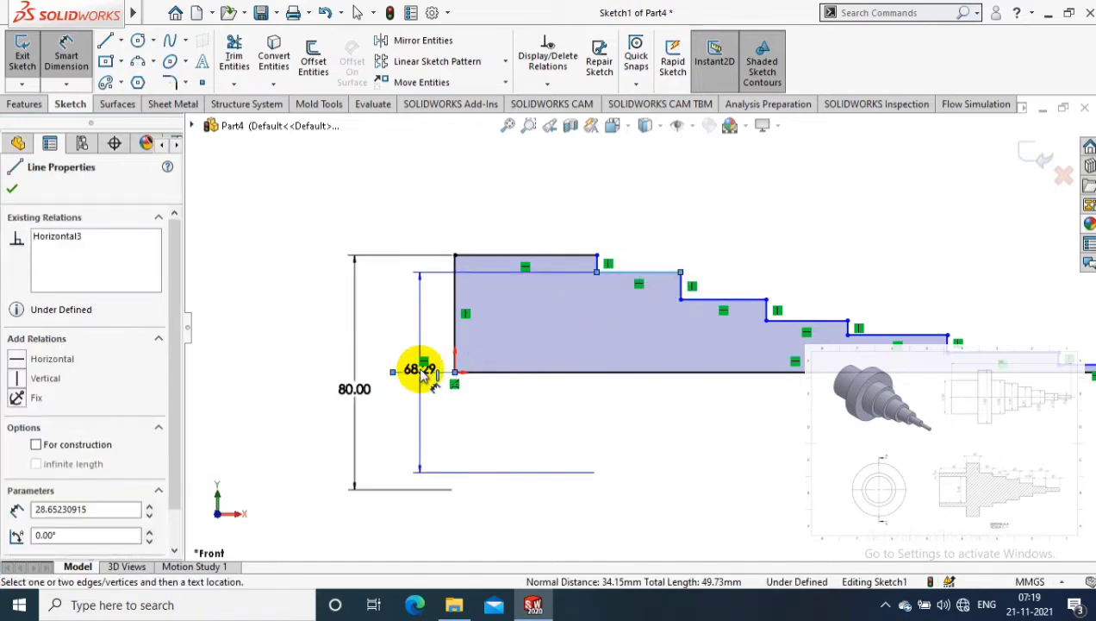
pyautogui.click(422, 368)
pyautogui.write('50')
pyautogui.press('Return')
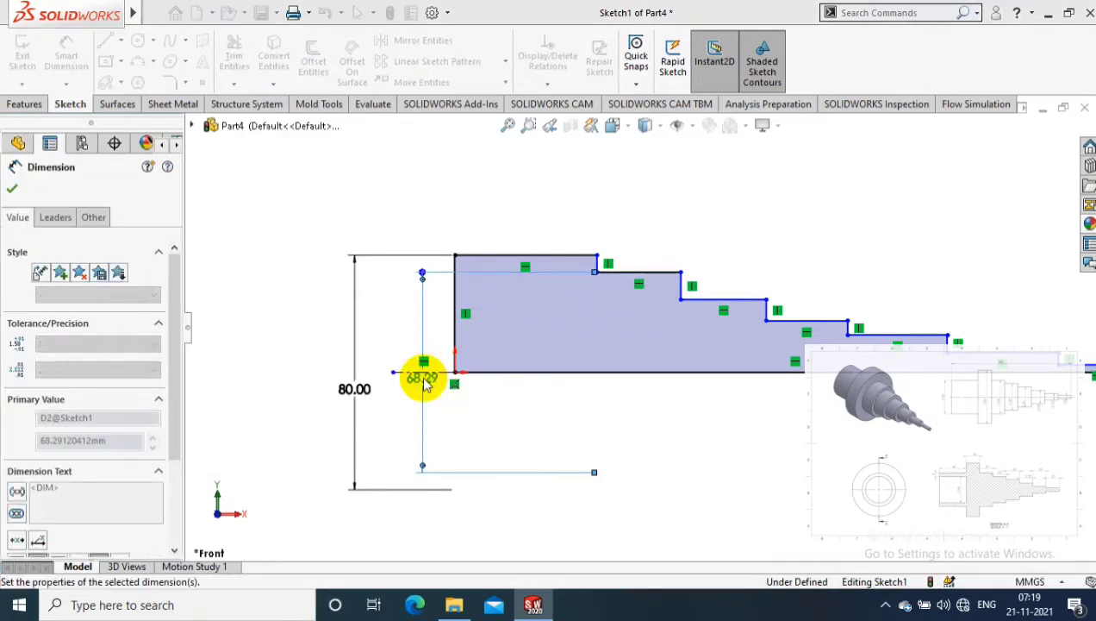
# Step: Dimension the next two steps from the centreline as 40 and 30 mm diameters
pyautogui.click(716, 326)
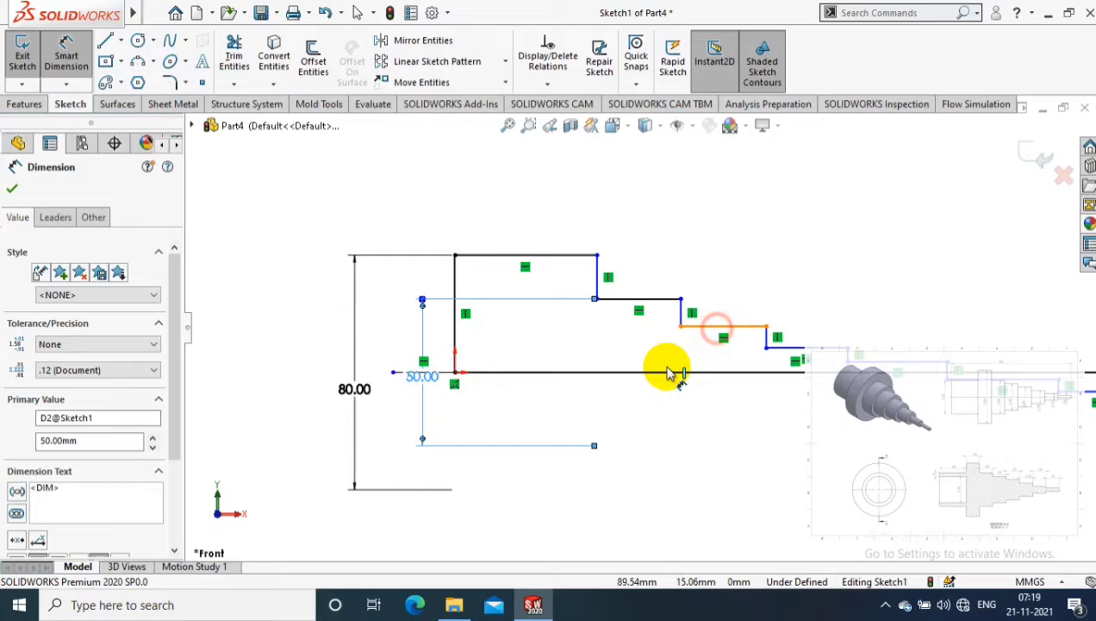
pyautogui.click(598, 401)
pyautogui.write('4')
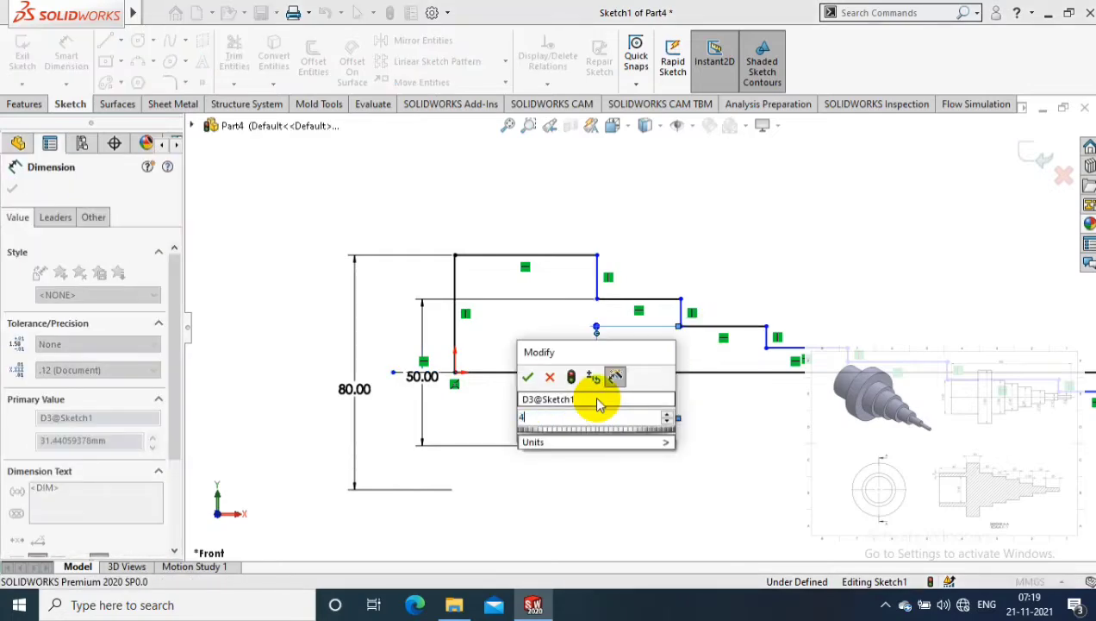
pyautogui.write('0')
pyautogui.press('Return')
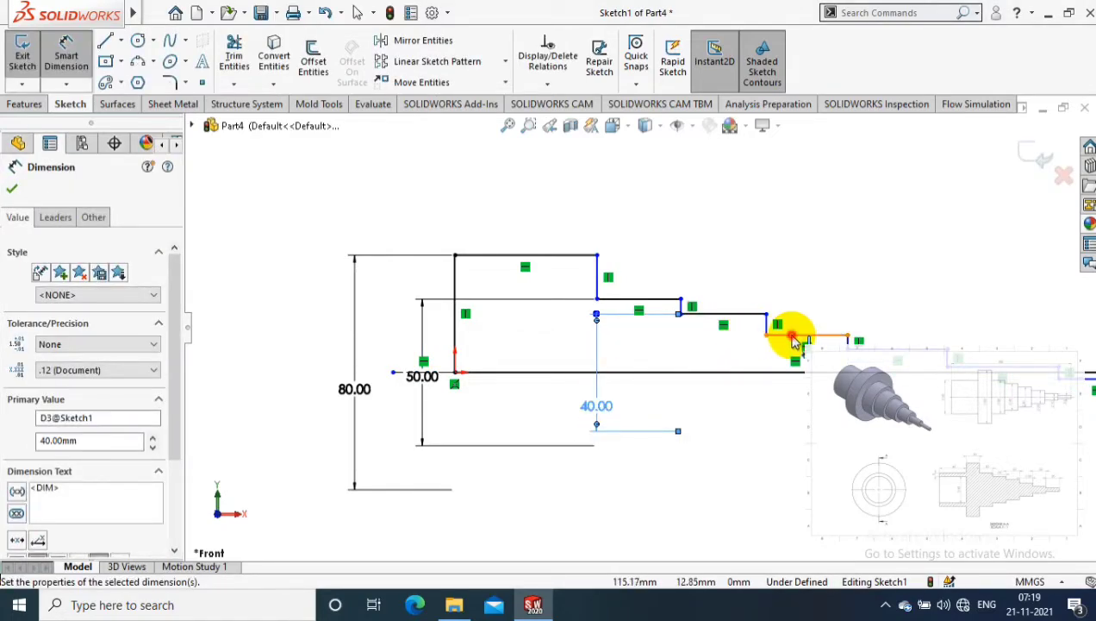
pyautogui.click(797, 336)
pyautogui.click(730, 400)
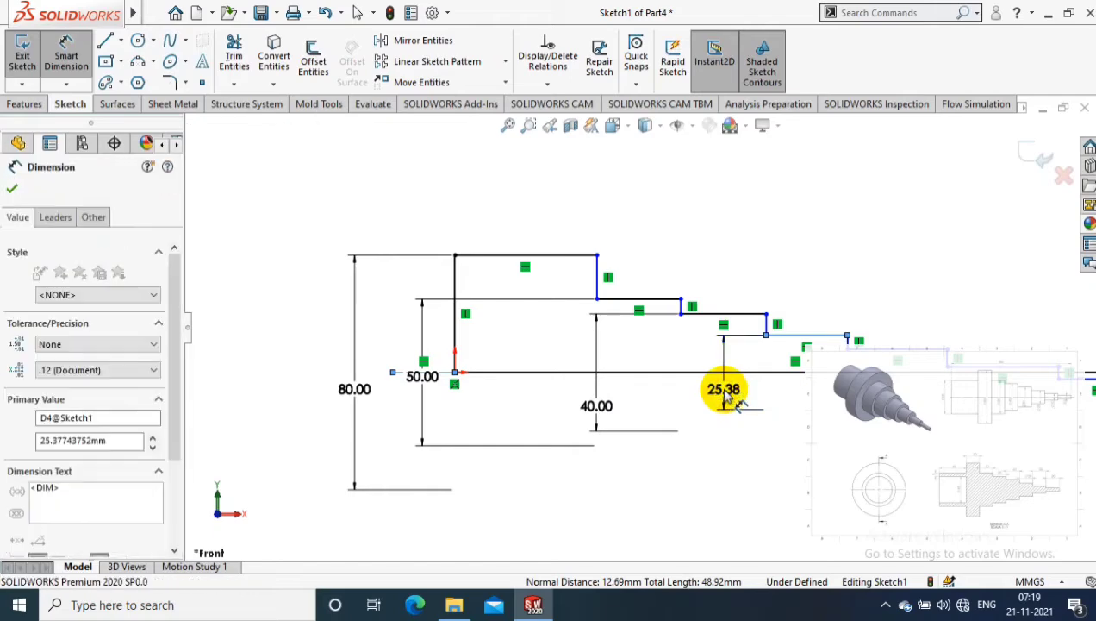
pyautogui.write('30')
pyautogui.press('Return')
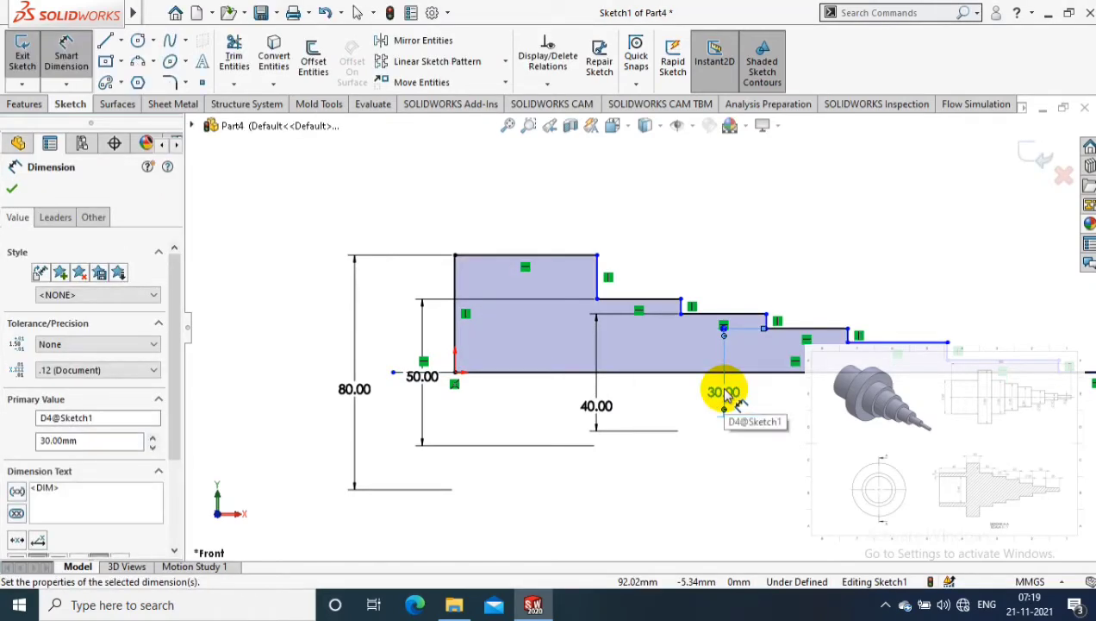
pyautogui.click(788, 349)
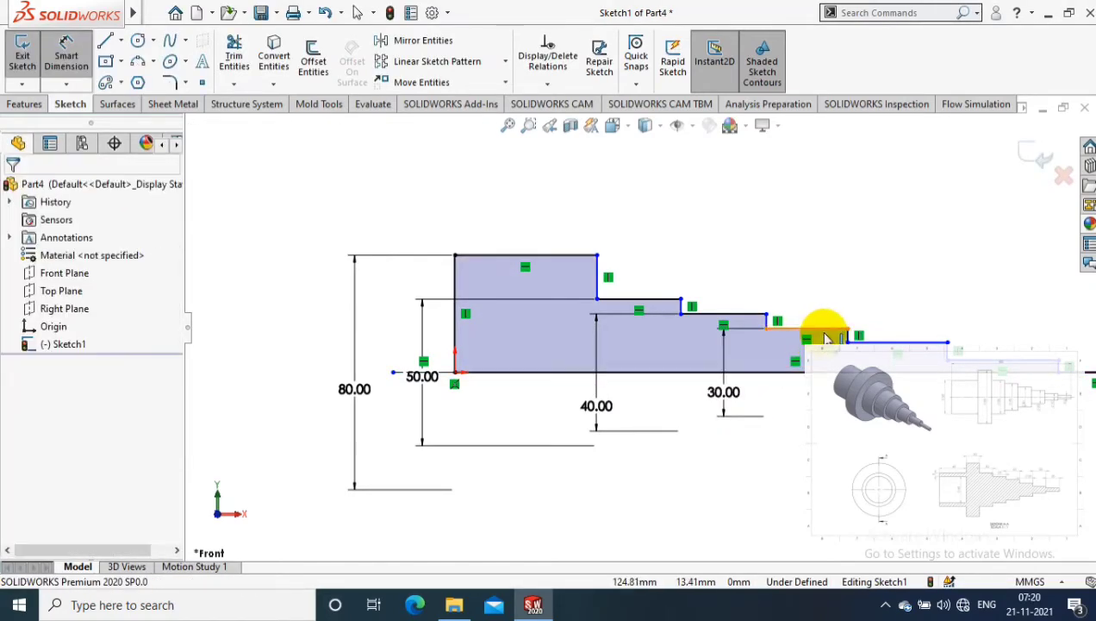
# Step: Dimension the remaining steps from the centreline as 20, 10 and 5 mm diameters
pyautogui.click(883, 343)
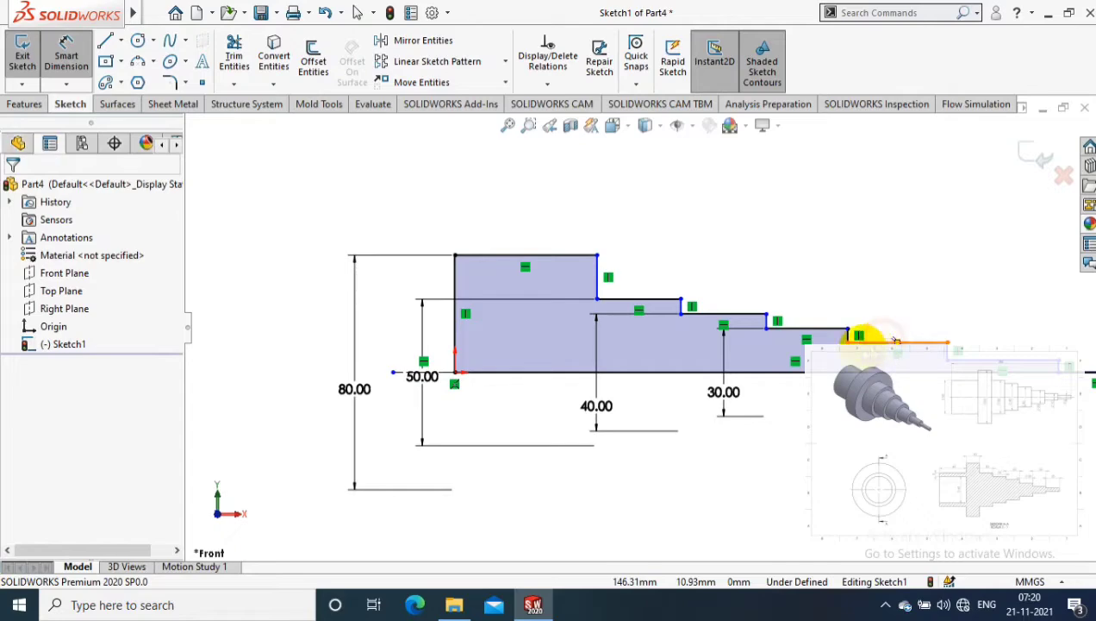
pyautogui.click(800, 398)
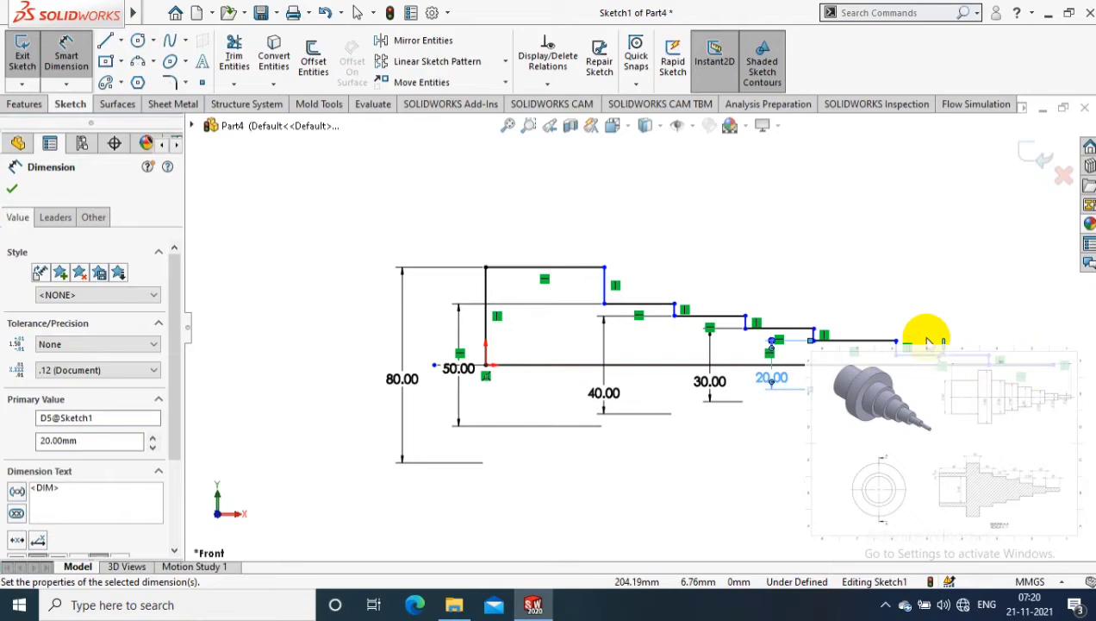
pyautogui.scroll(-2, 927, 341)
pyautogui.scroll(-2, 862, 344)
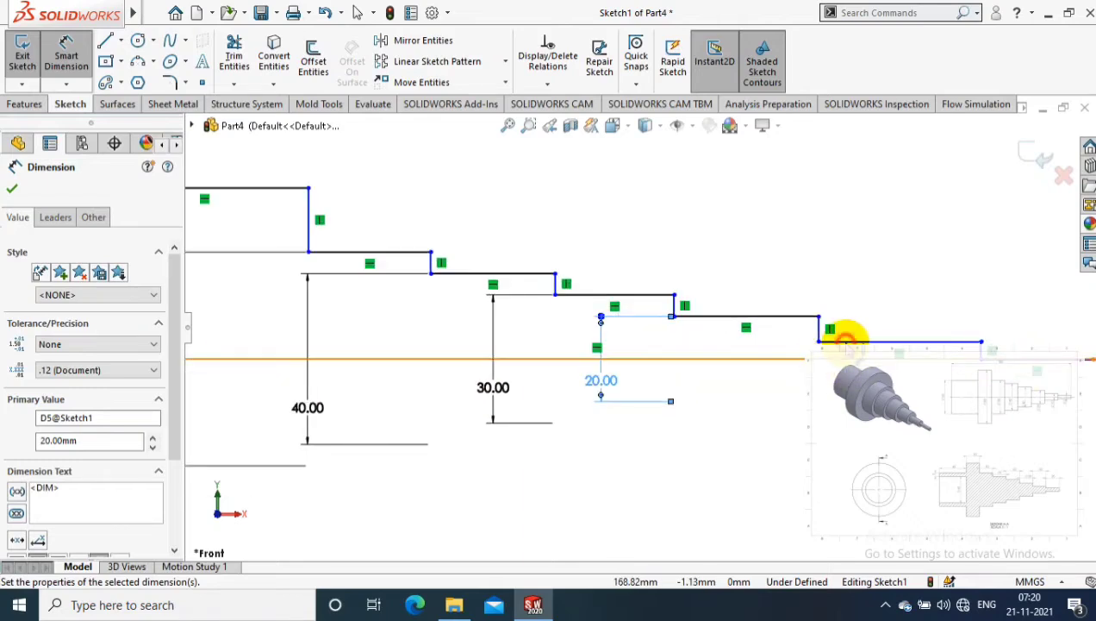
pyautogui.click(843, 342)
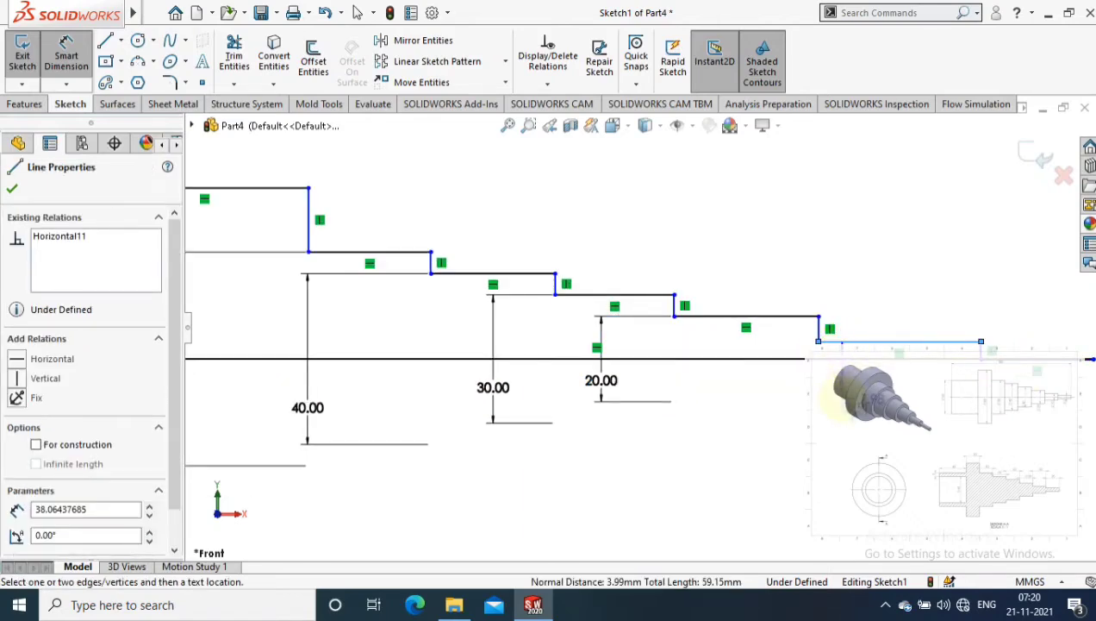
pyautogui.scroll(-2, 802, 369)
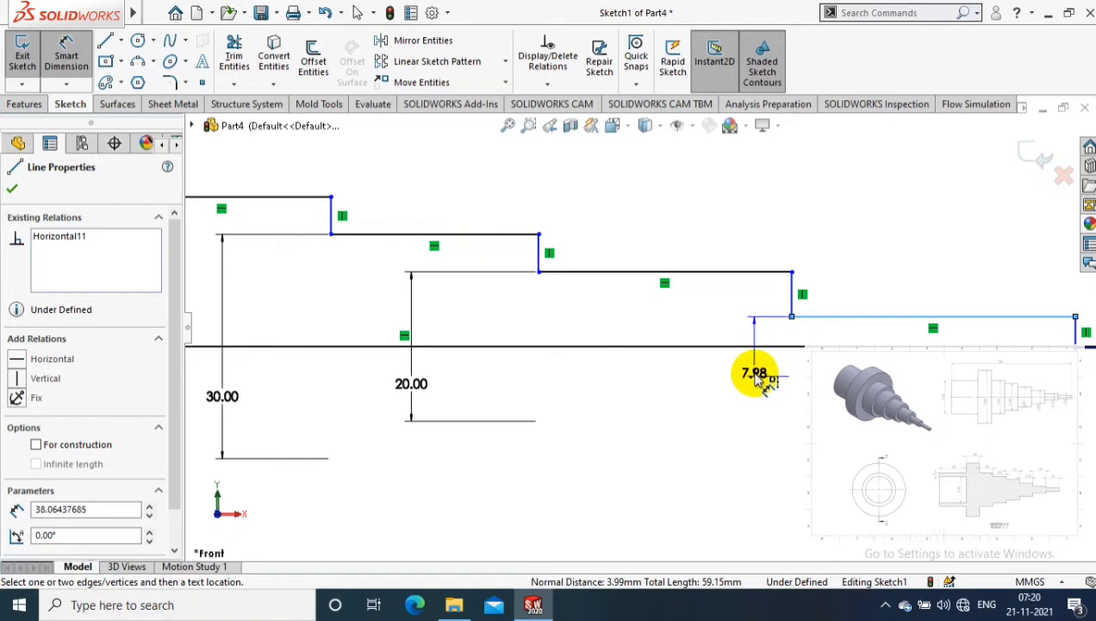
pyautogui.click(755, 377)
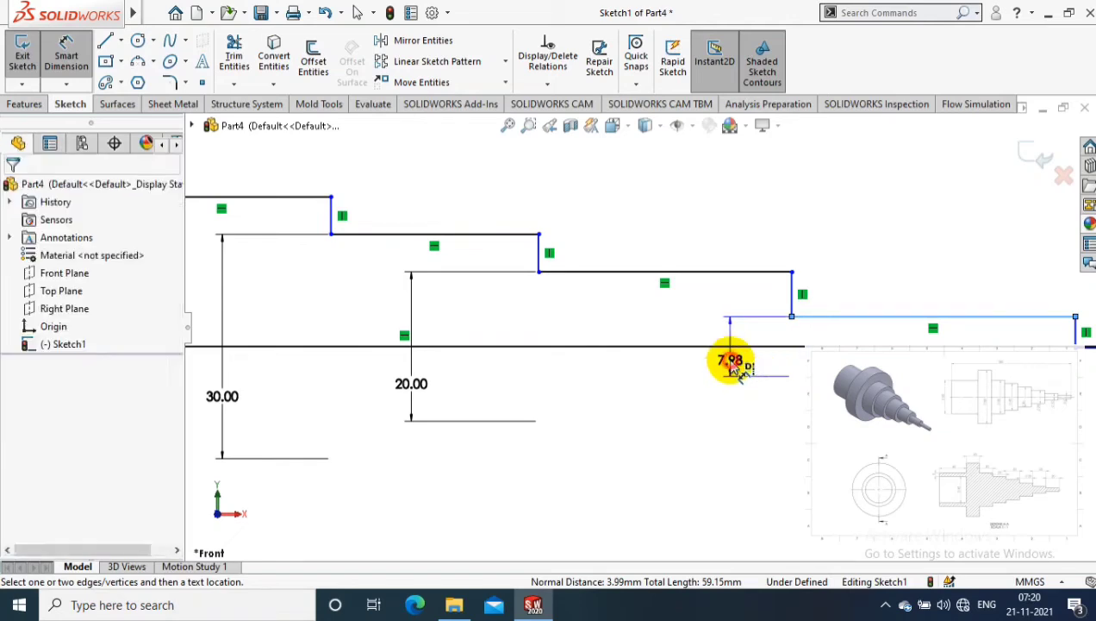
pyautogui.write('10')
pyautogui.press('Return')
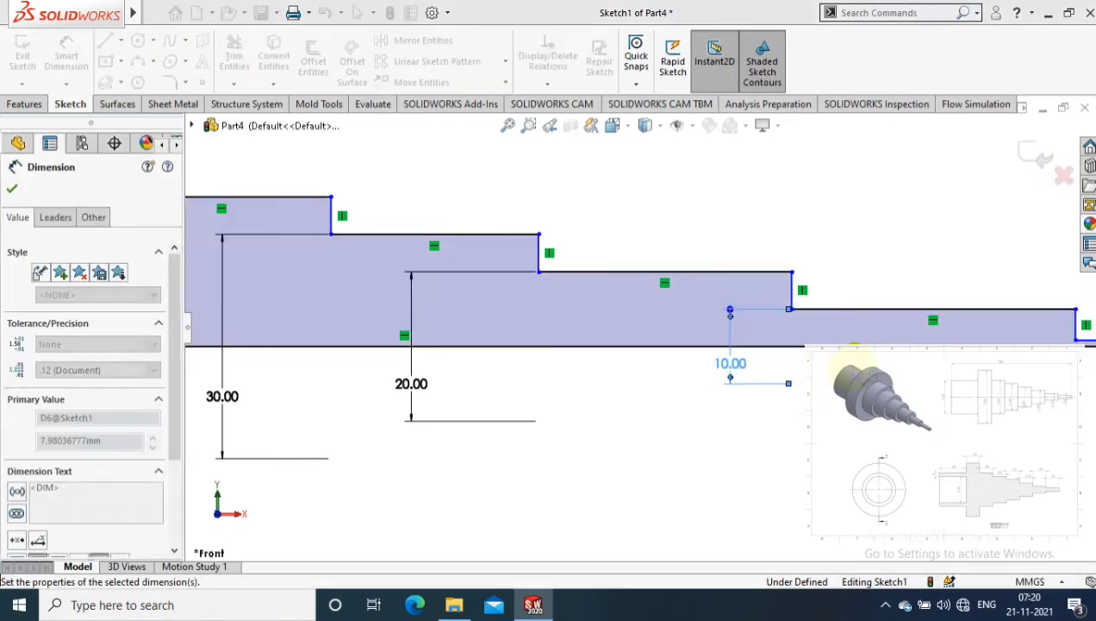
pyautogui.scroll(2, 956, 338)
pyautogui.scroll(-4, 944, 340)
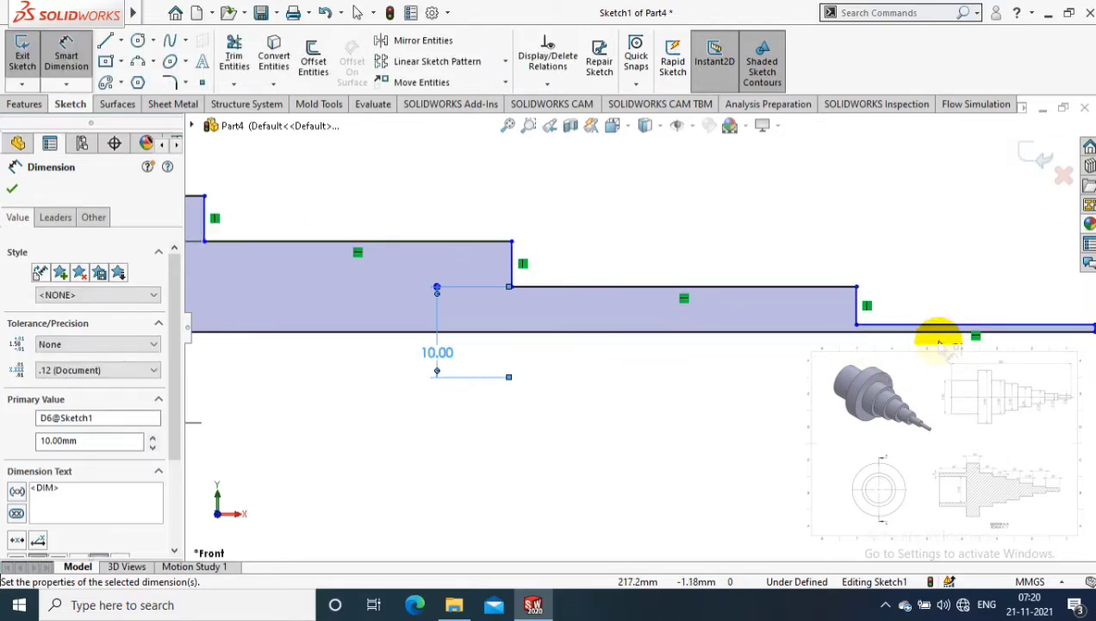
pyautogui.click(778, 329)
pyautogui.click(933, 445)
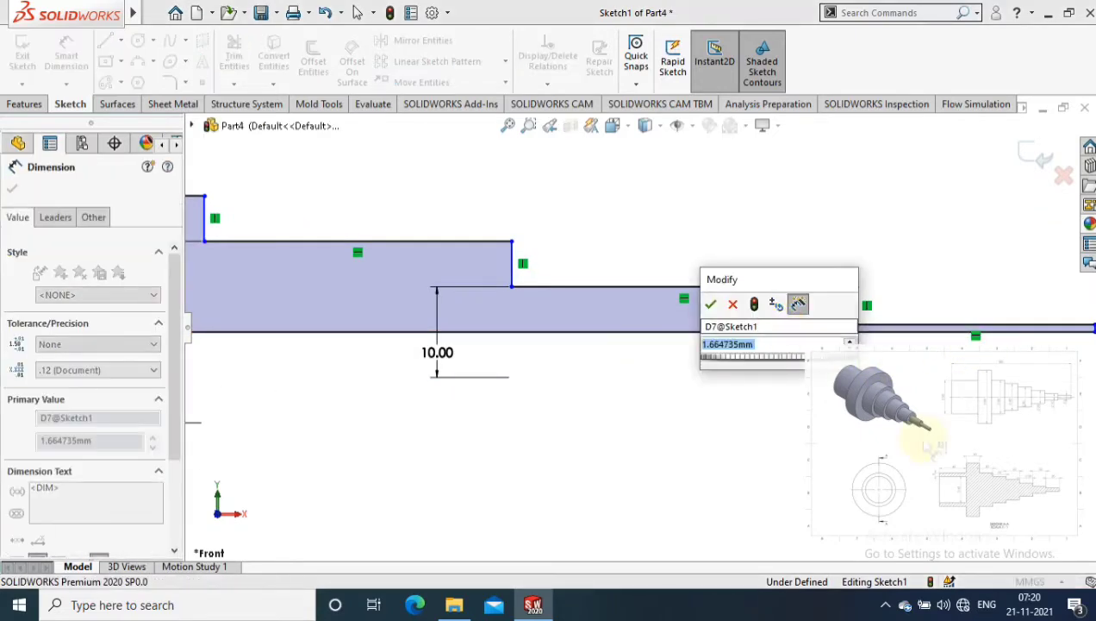
pyautogui.write('5')
pyautogui.press('Return')
# Step: Add an 80 mm length dimension on the large end's top edge
pyautogui.scroll(3, 818, 405)
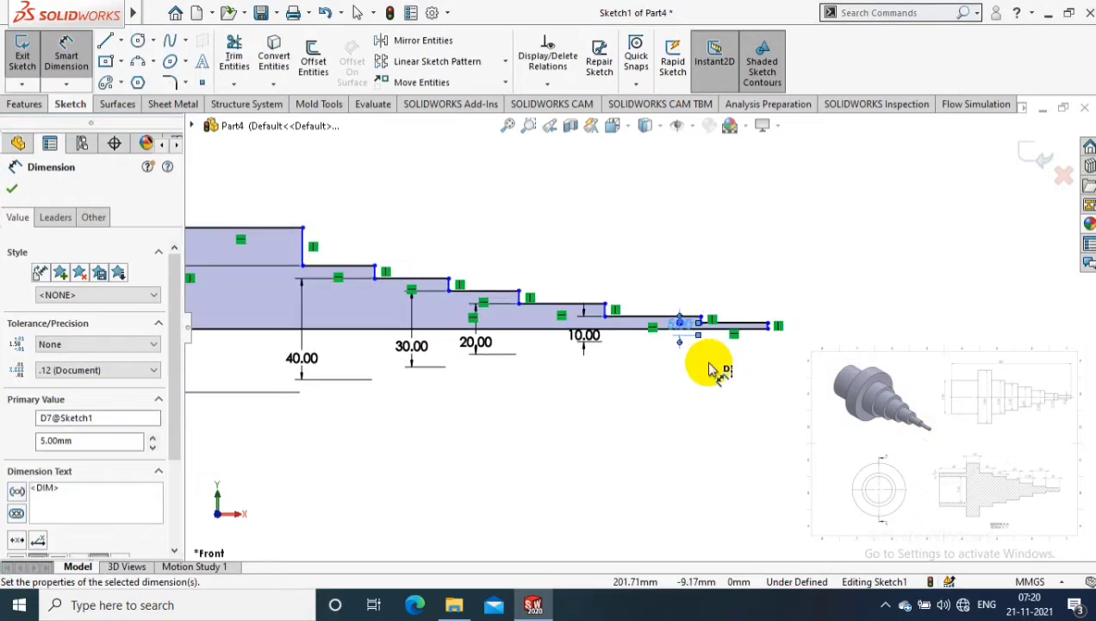
pyautogui.scroll(1, 603, 366)
pyautogui.scroll(-1, 519, 370)
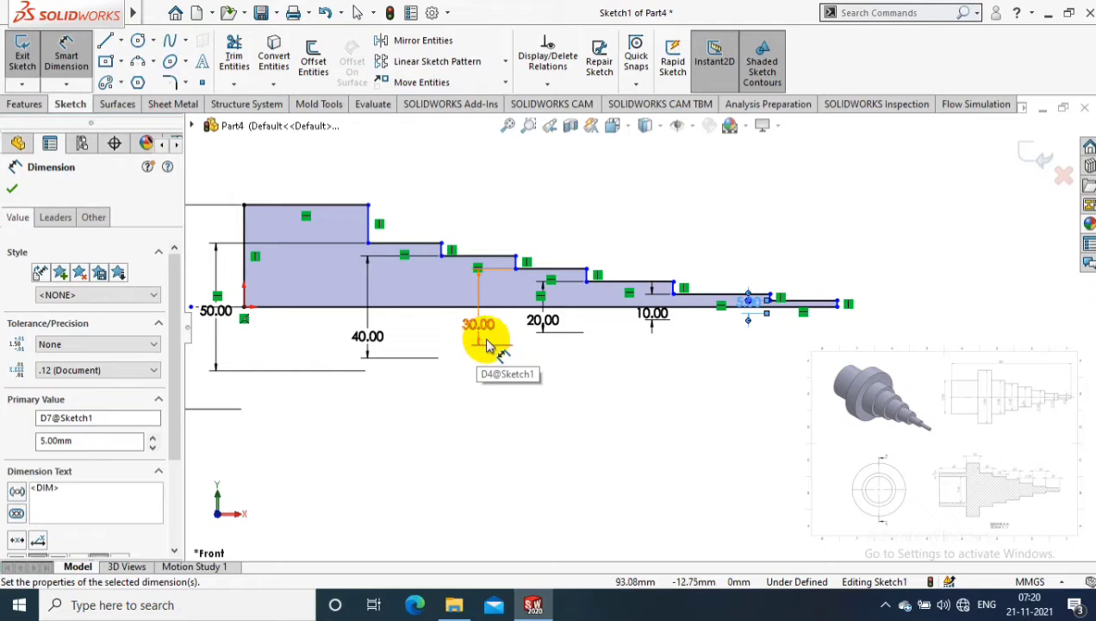
pyautogui.scroll(2, 517, 332)
pyautogui.scroll(-1, 522, 280)
pyautogui.scroll(-1, 517, 272)
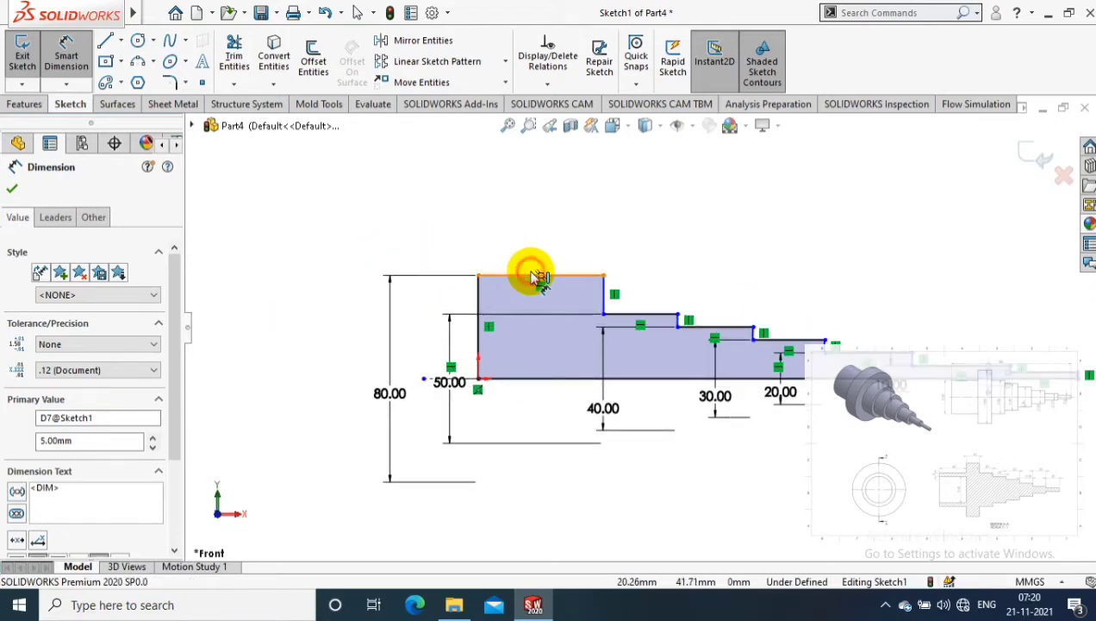
pyautogui.click(539, 277)
pyautogui.click(543, 238)
# Step: Undo the over-defining 80 mm dimension and dimension the large end's top edge to 20 mm
pyautogui.click(250, 102)
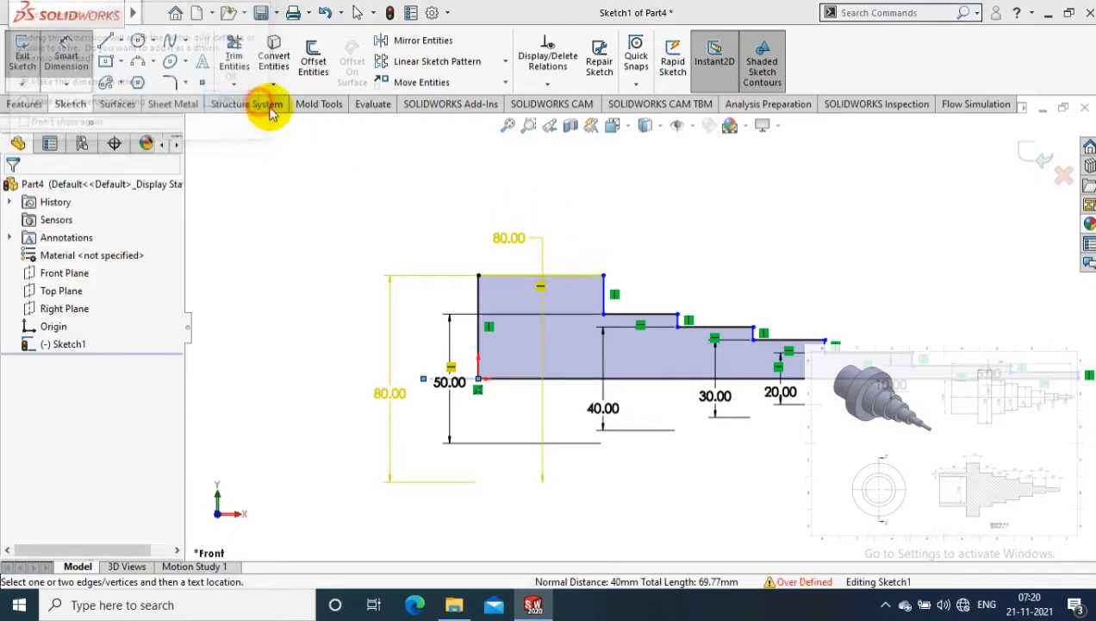
pyautogui.hotkey('ctrl', 'z')
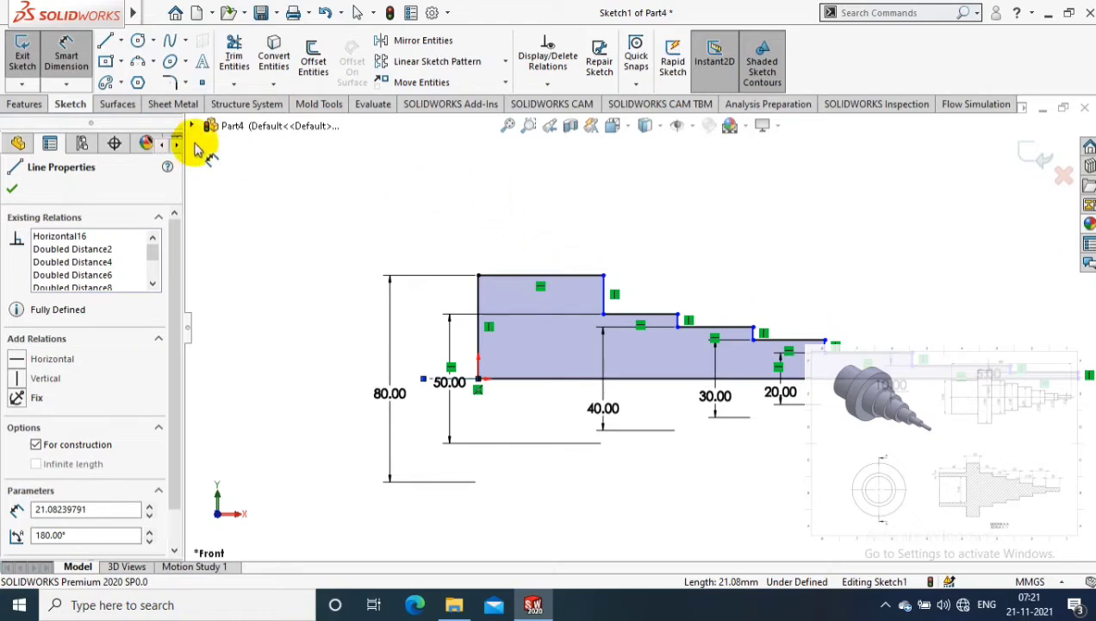
pyautogui.moveTo(233, 126)
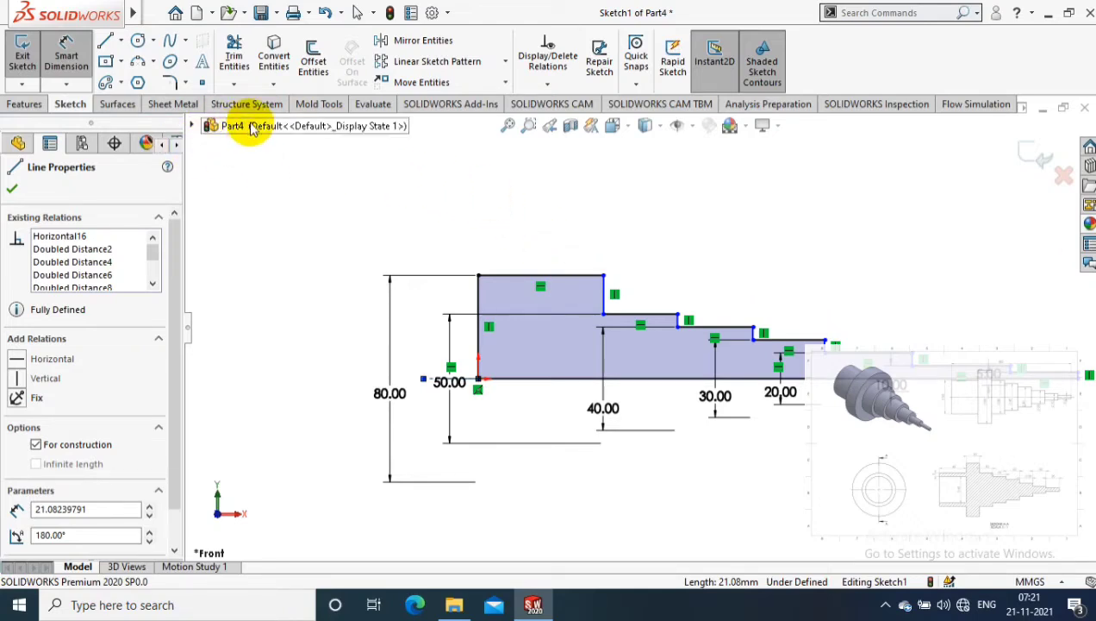
pyautogui.click(518, 276)
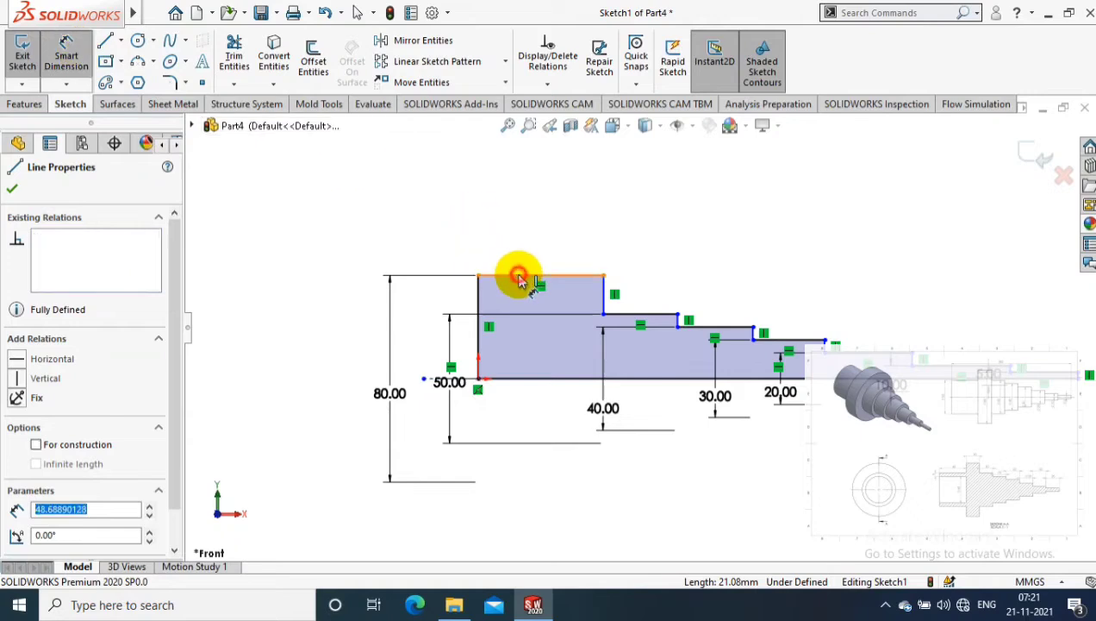
pyautogui.click(543, 249)
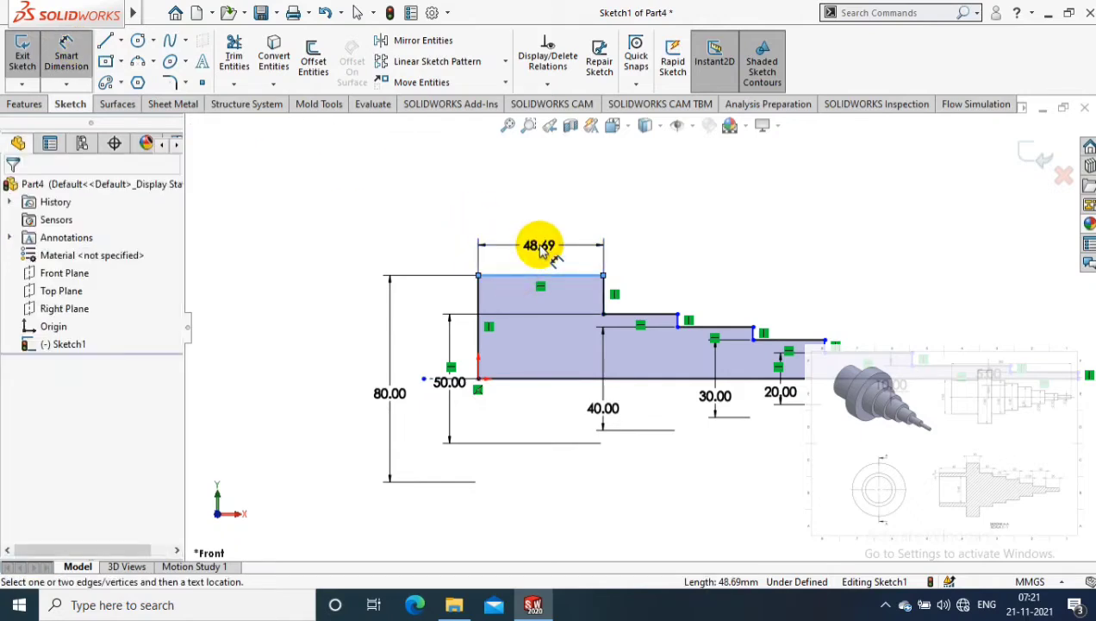
pyautogui.click(543, 249)
pyautogui.write('20')
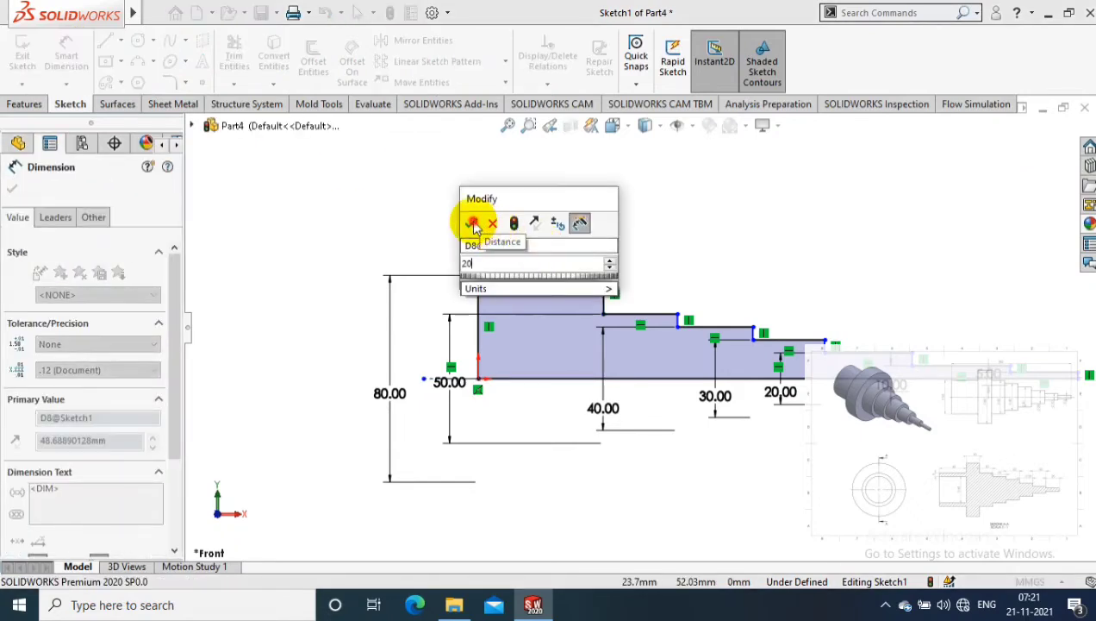
pyautogui.click(473, 224)
pyautogui.press('Escape')
pyautogui.press('Escape')
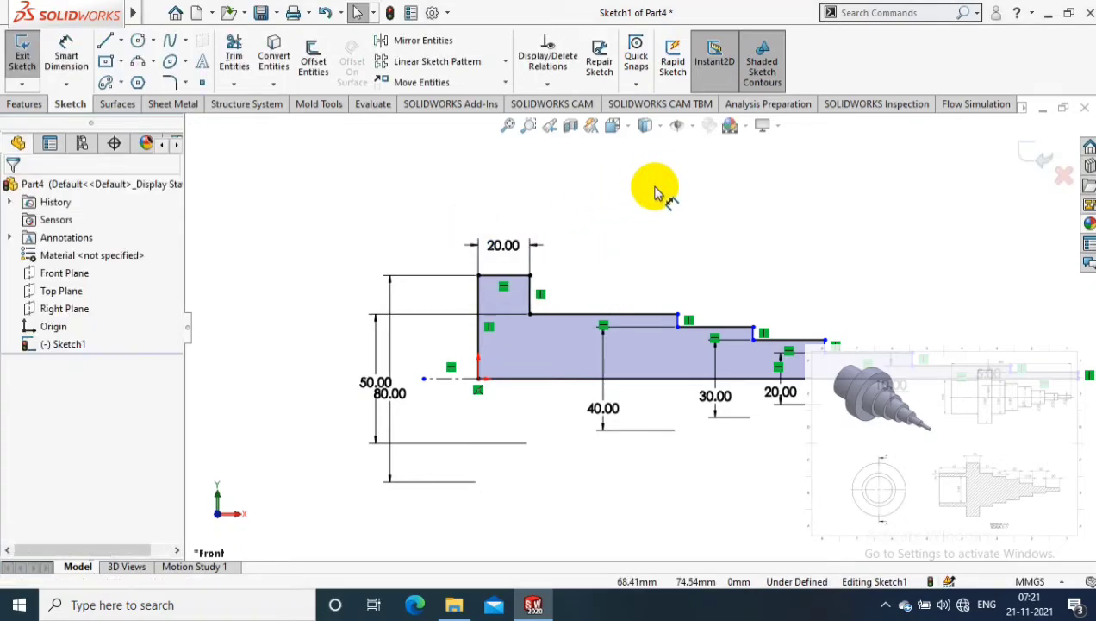
pyautogui.scroll(-2, 620, 231)
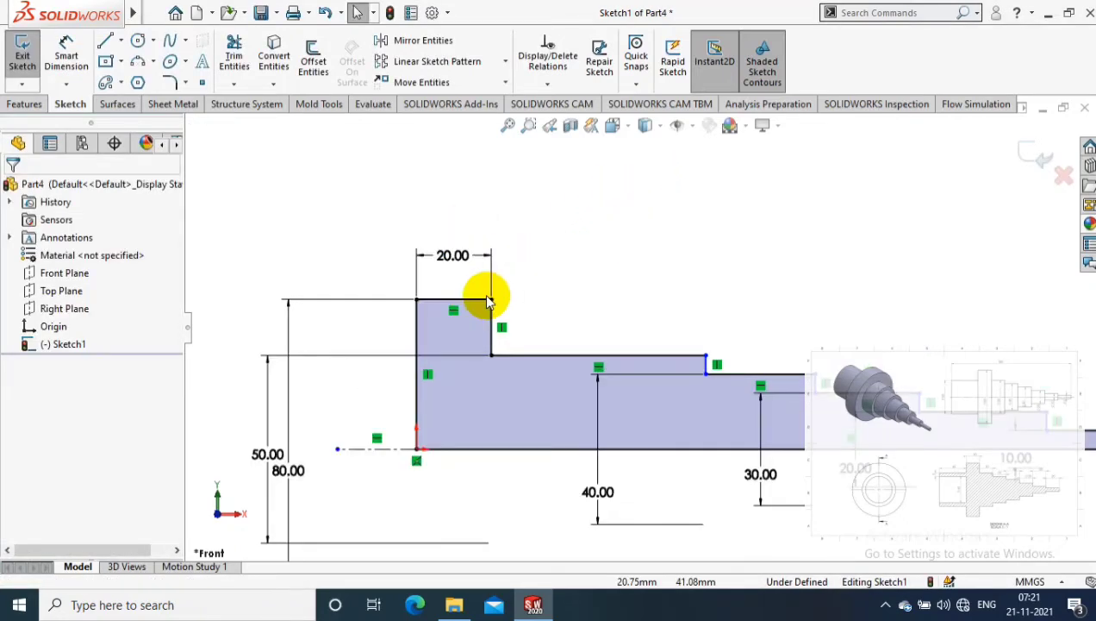
pyautogui.click(624, 336)
pyautogui.scroll(2, 759, 321)
pyautogui.scroll(-1, 827, 336)
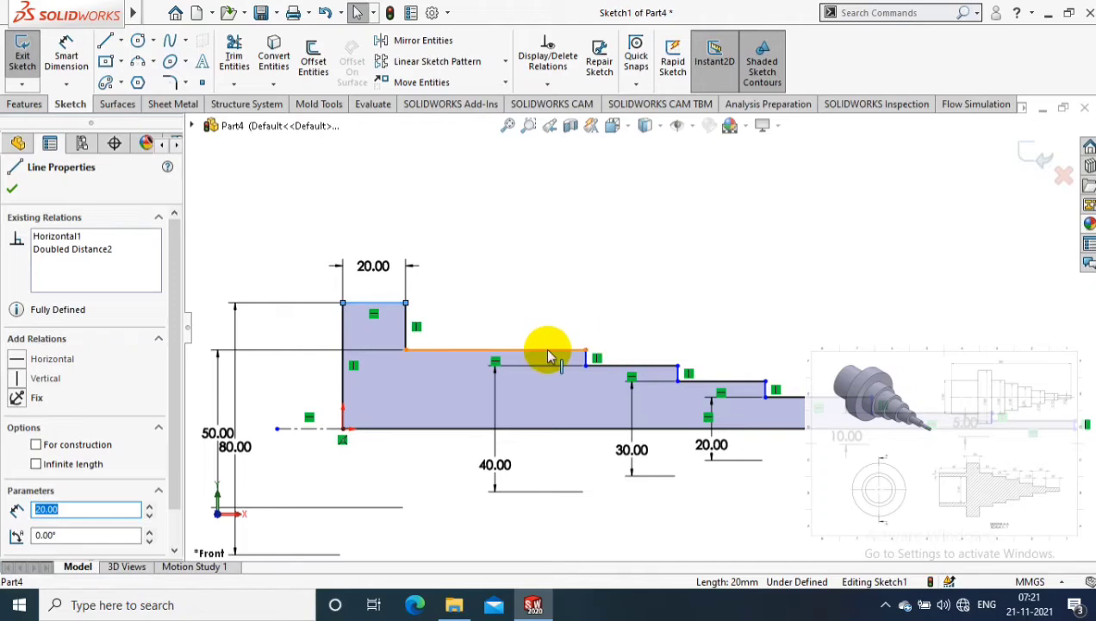
# Step: Apply an Equal relation to all six horizontal step edges, making each 20 mm
pyautogui.click(551, 354)
pyautogui.keyDown('ctrl'); pyautogui.click(633, 367); pyautogui.keyUp('ctrl')
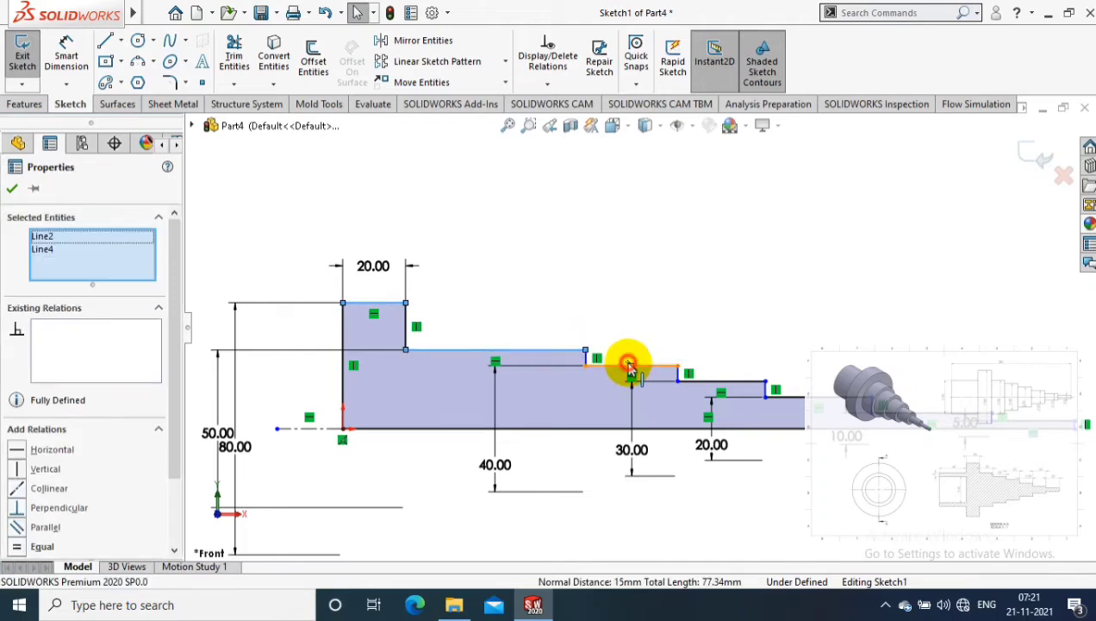
pyautogui.keyDown('ctrl'); pyautogui.click(735, 381); pyautogui.keyUp('ctrl')
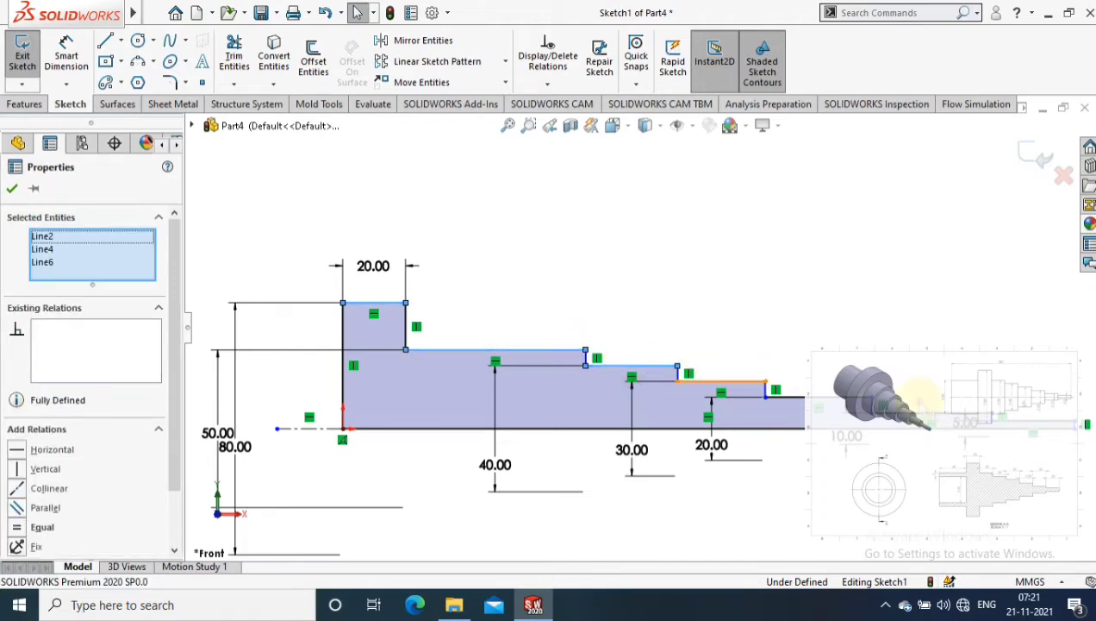
pyautogui.keyDown('ctrl'); pyautogui.click(724, 380); pyautogui.keyUp('ctrl')
pyautogui.keyDown('ctrl'); pyautogui.click(920, 395); pyautogui.keyUp('ctrl')
pyautogui.keyDown('ctrl'); pyautogui.click(1035, 427); pyautogui.keyUp('ctrl')
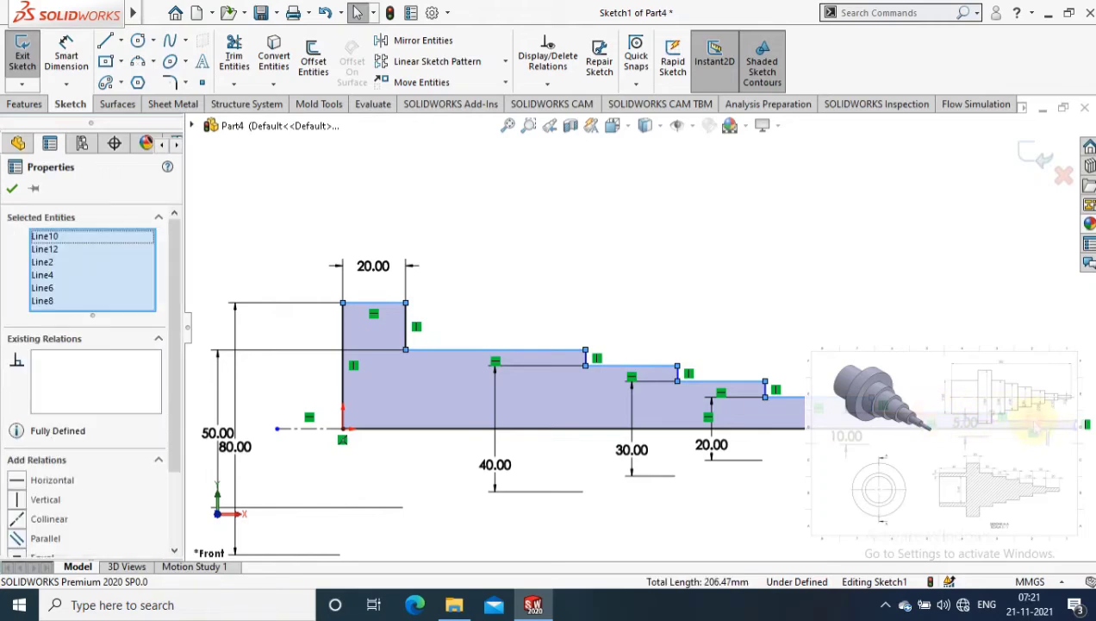
pyautogui.keyDown('ctrl'); pyautogui.click(1009, 412); pyautogui.keyUp('ctrl')
pyautogui.scroll(-3, 166, 465)
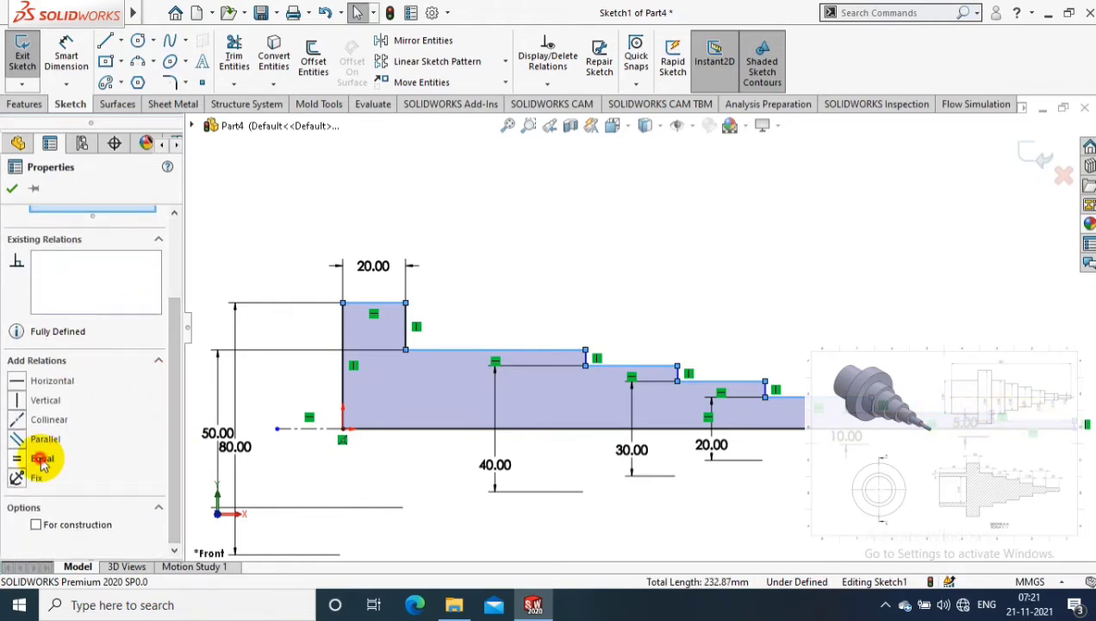
pyautogui.click(41, 461)
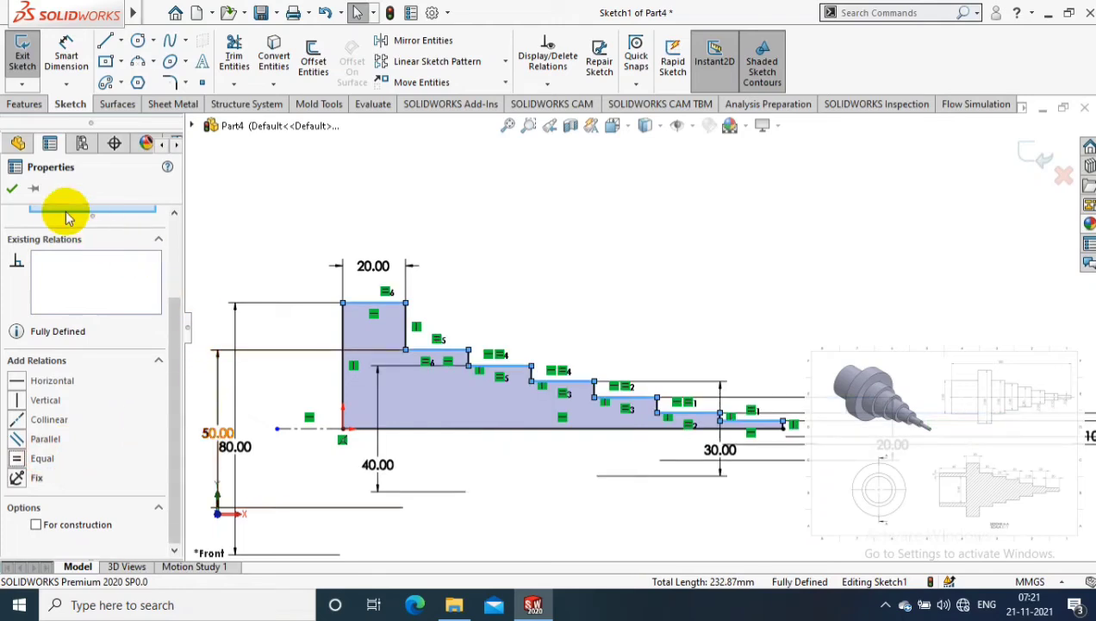
pyautogui.click(12, 188)
pyautogui.scroll(-2, 467, 449)
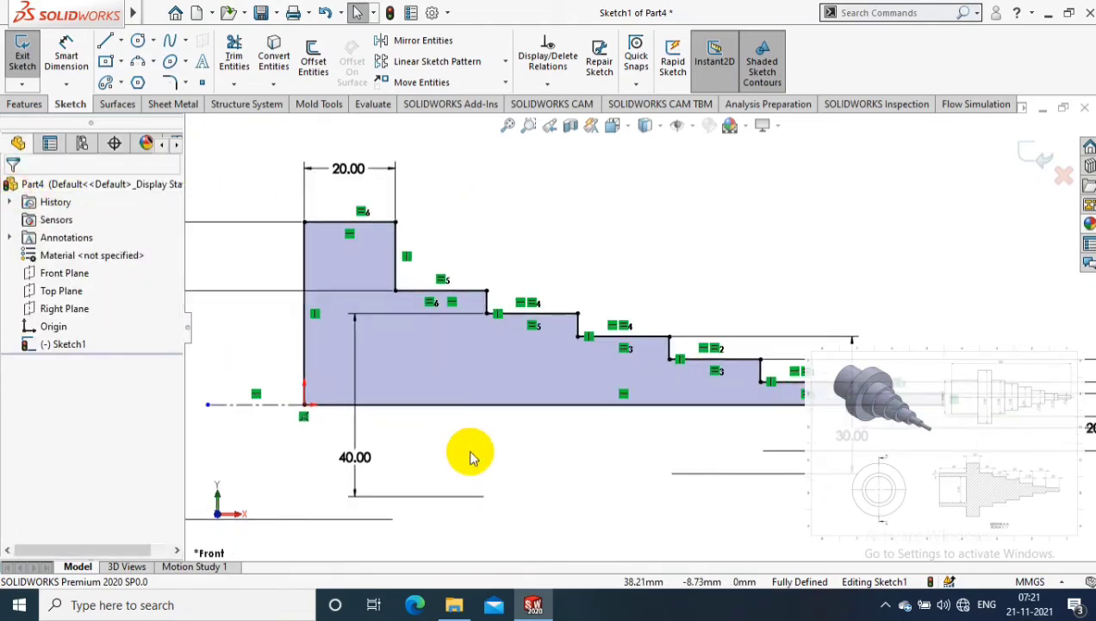
pyautogui.scroll(2, 468, 448)
# Step: Exit the sketch and revolve the profile a full 360° about centreline Line17
pyautogui.click(23, 57)
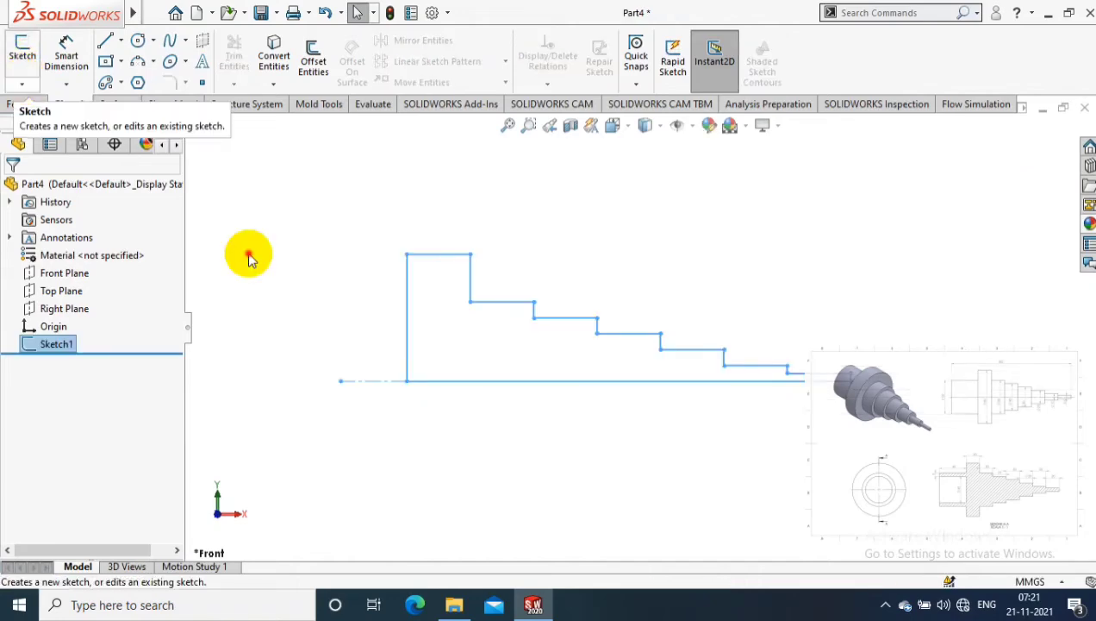
pyautogui.click(402, 380)
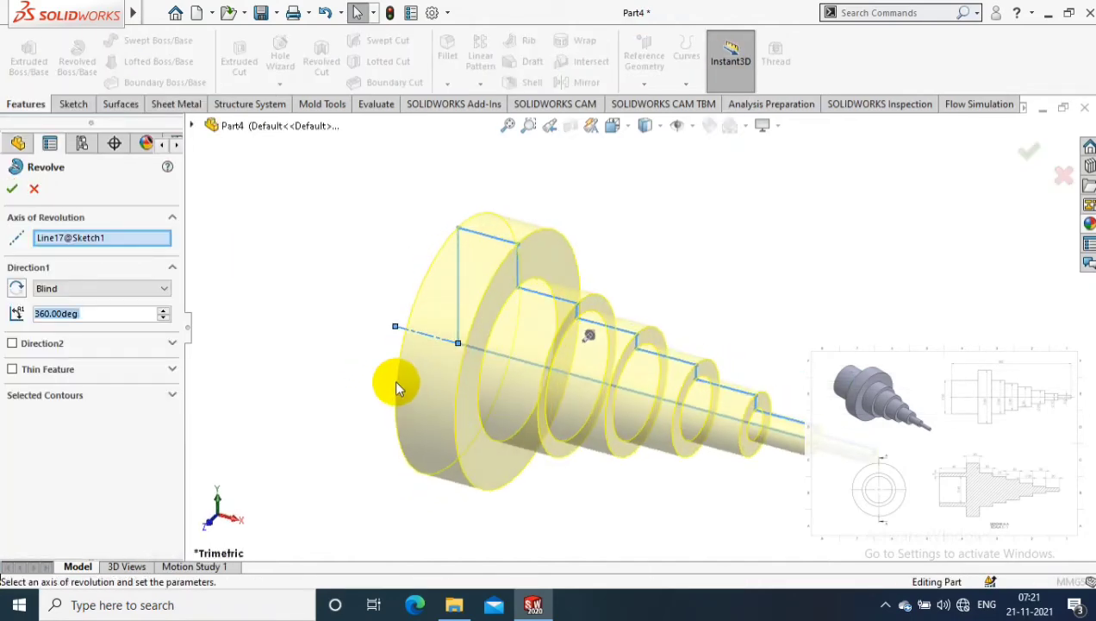
pyautogui.click(19, 196)
pyautogui.click(294, 215)
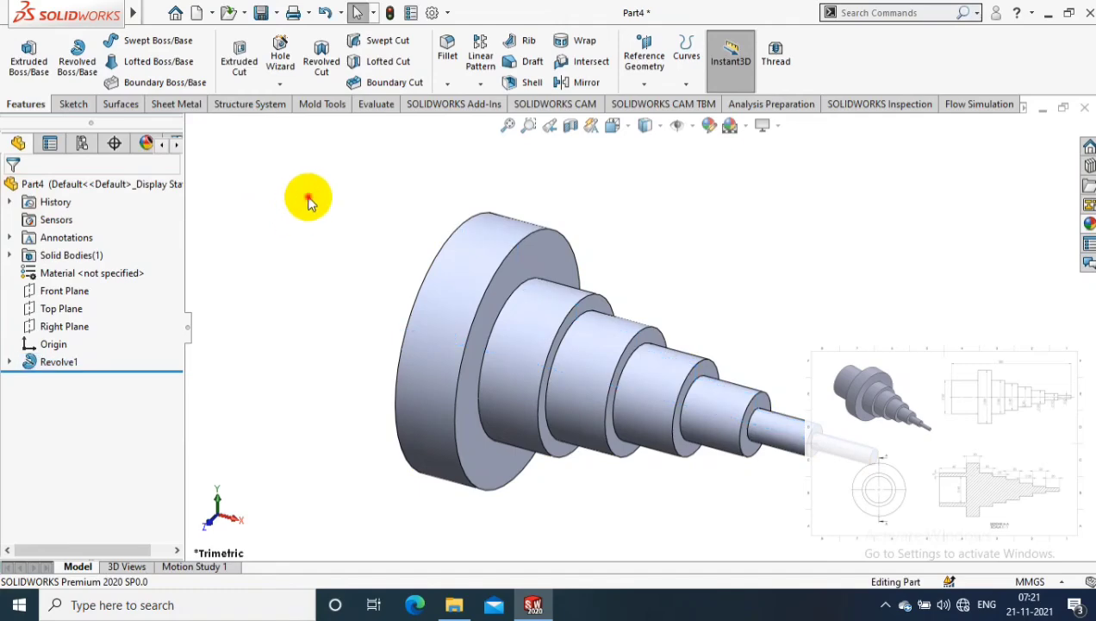
# Step: Turn the view Normal To the shaft's large end face
pyautogui.moveTo(379, 214); pyautogui.dragTo(439, 285, button='middle')
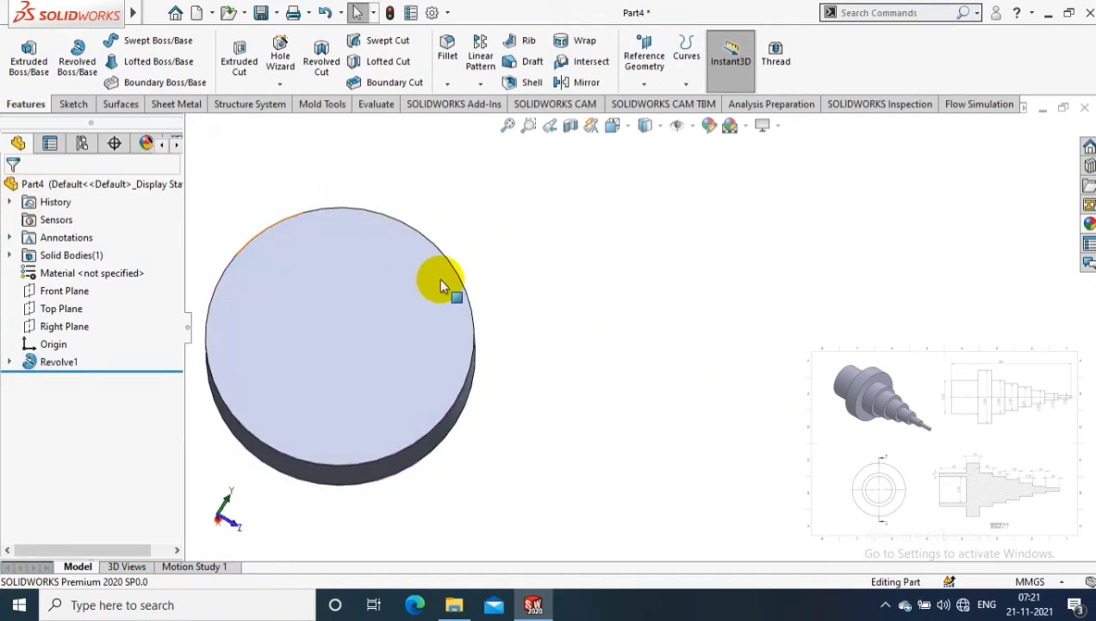
pyautogui.rightClick(439, 282)
pyautogui.click(486, 183)
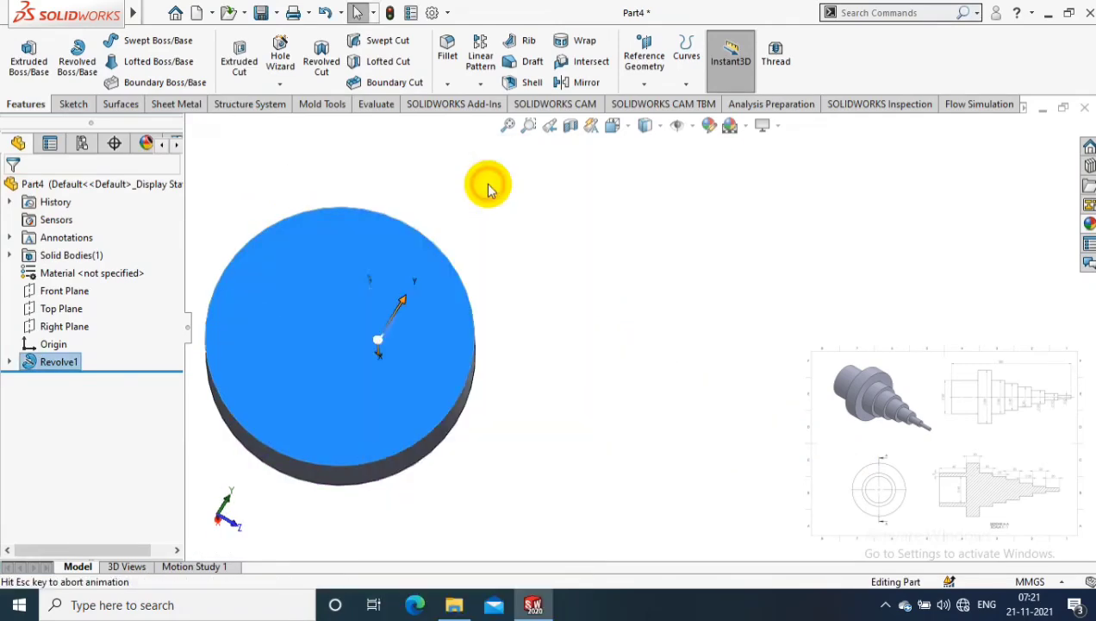
# Step: Sketch two concentric centre-radius circles at the origin on the large end face
pyautogui.click(74, 103)
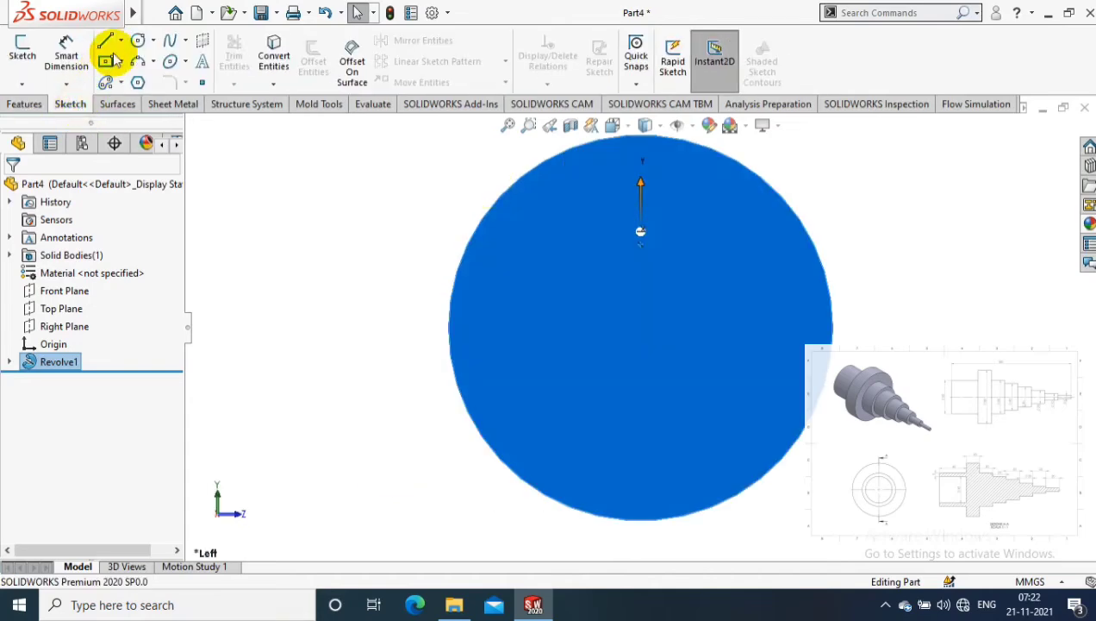
pyautogui.click(153, 41)
pyautogui.click(156, 62)
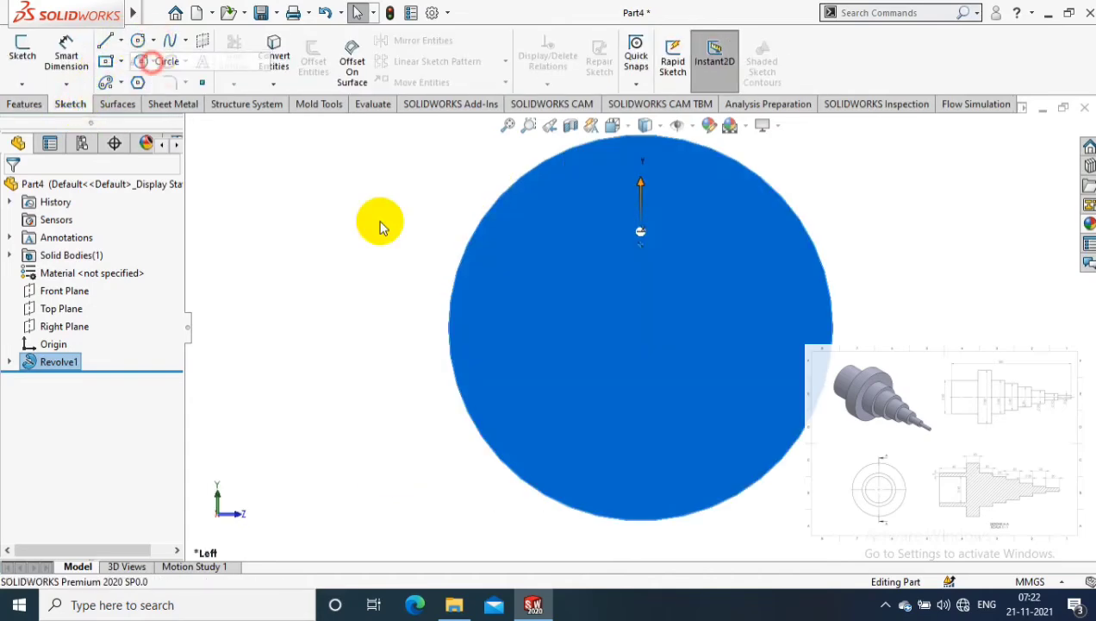
pyautogui.moveTo(641, 328); pyautogui.dragTo(690, 452)
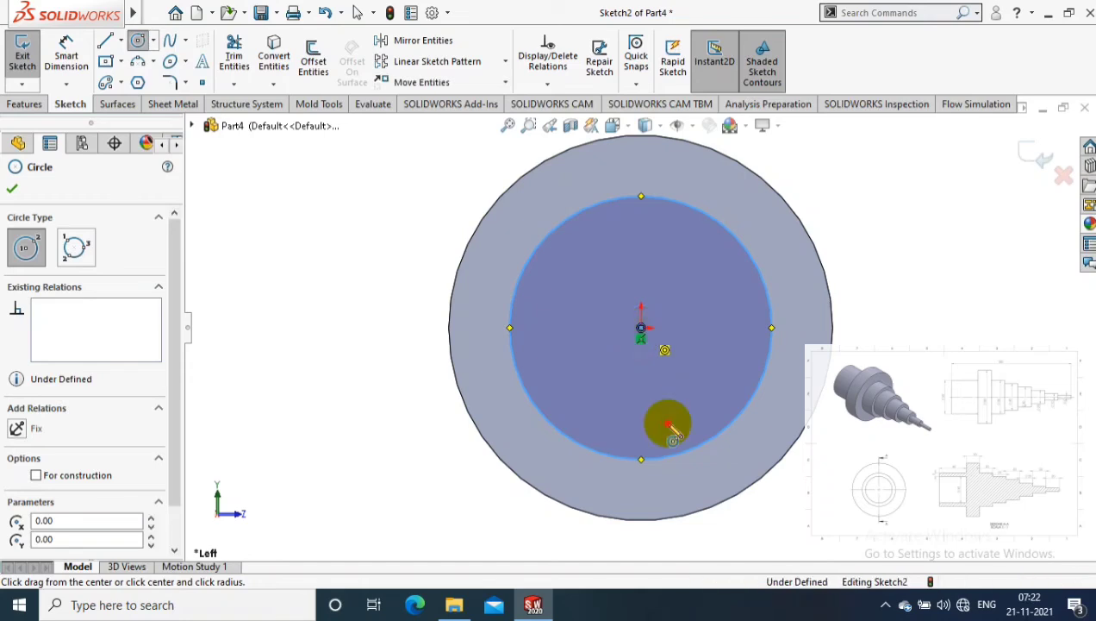
pyautogui.click(668, 423)
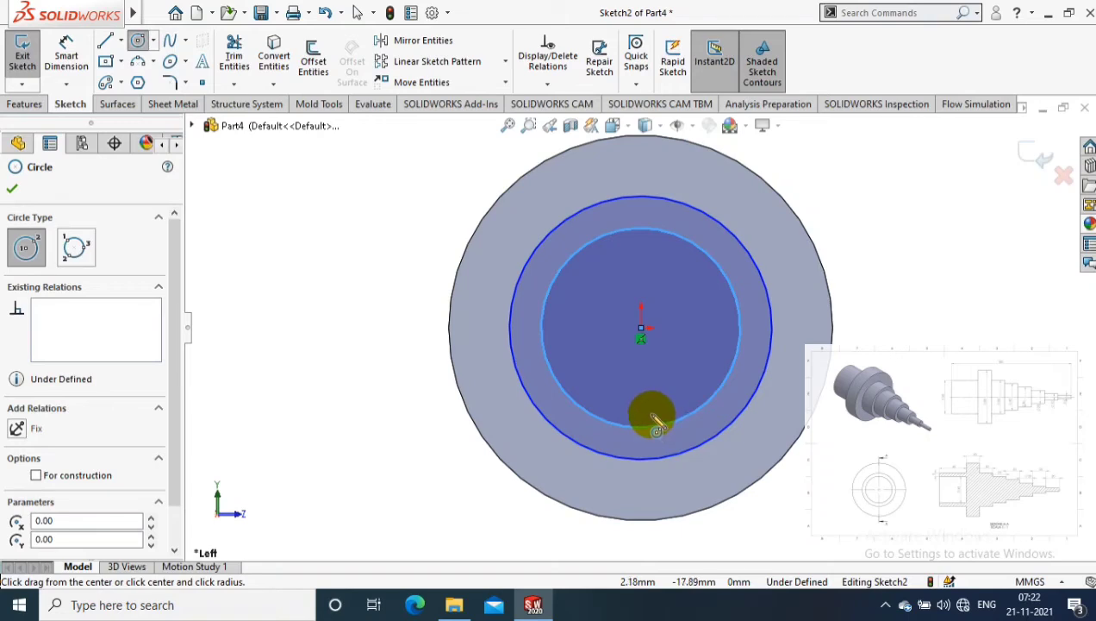
pyautogui.click(12, 188)
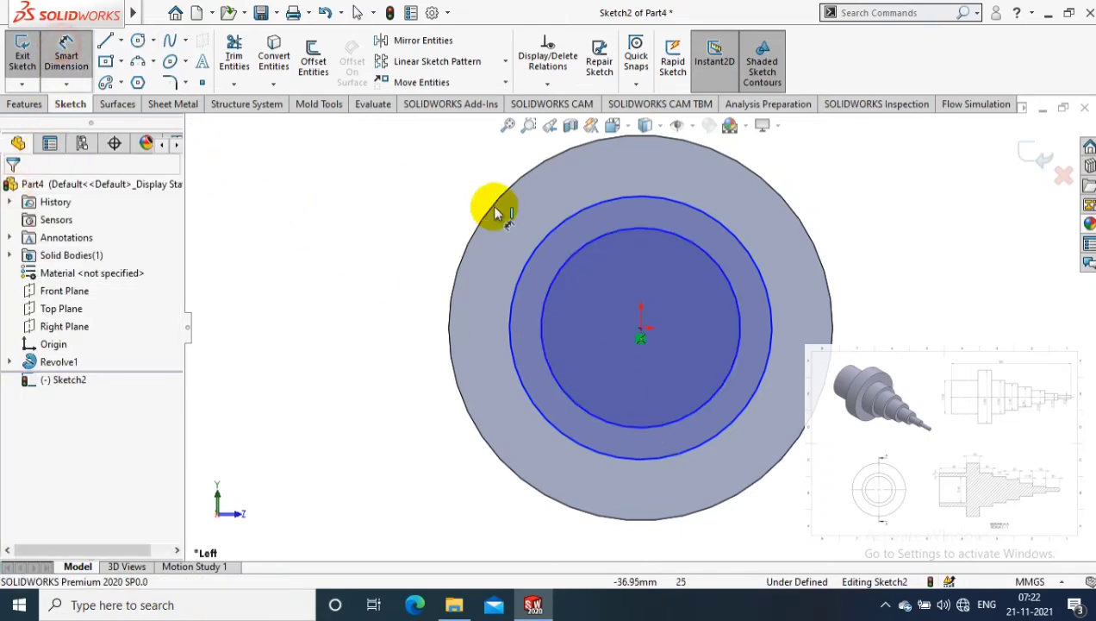
# Step: Dimension the outer circle Ø50 mm and the inner circle Ø40 mm
pyautogui.click(552, 234)
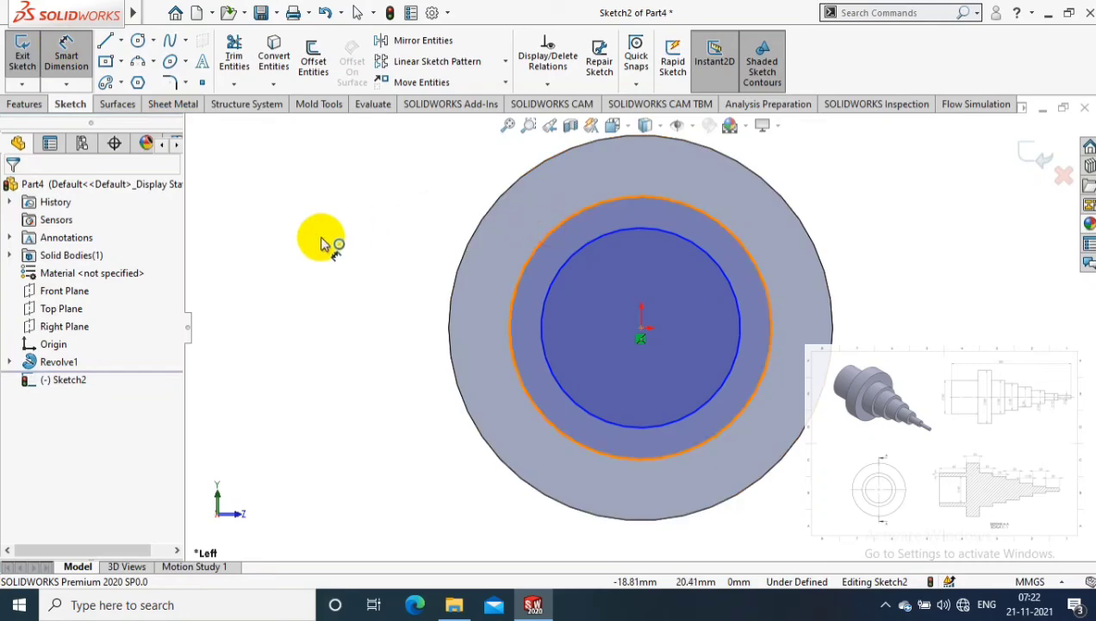
pyautogui.click(384, 293)
pyautogui.write('50')
pyautogui.press('Return')
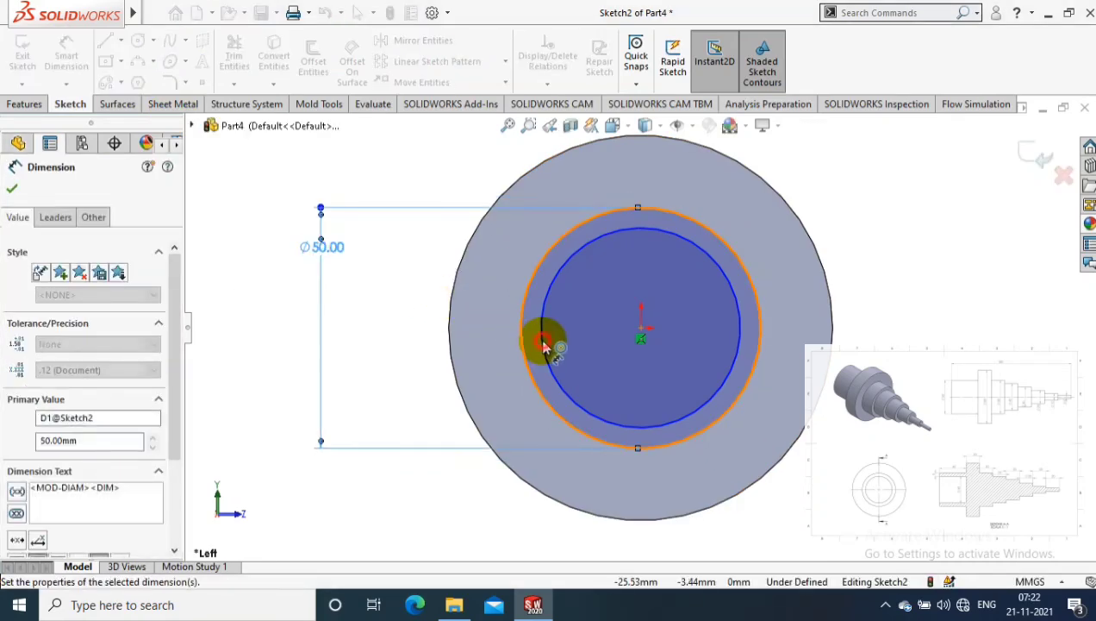
pyautogui.click(770, 345)
pyautogui.click(869, 362)
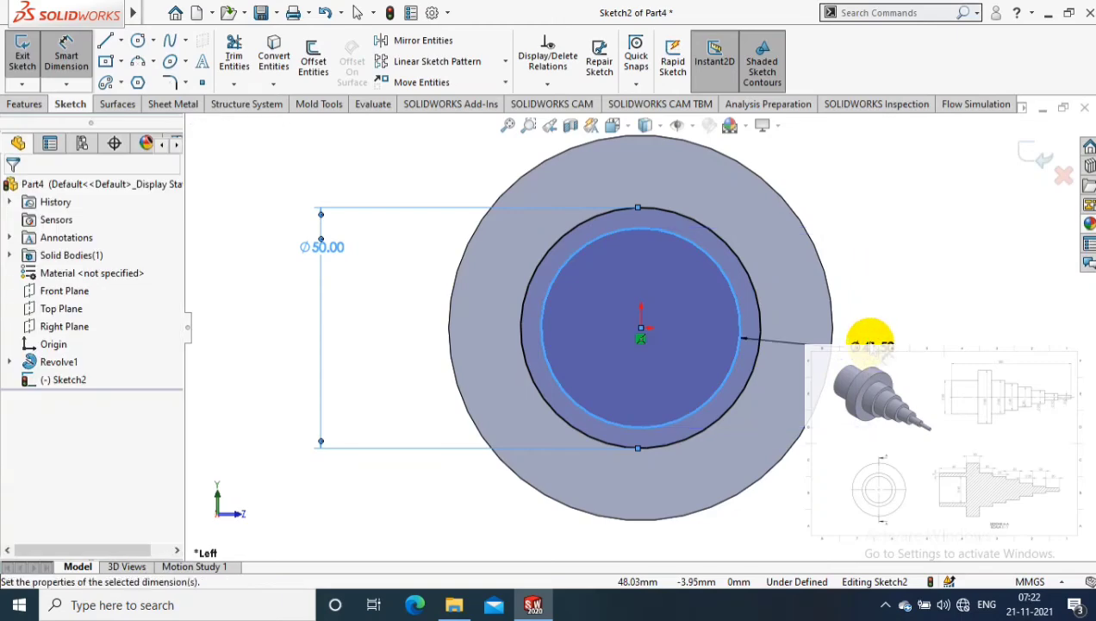
pyautogui.write('0')
pyautogui.press('Return')
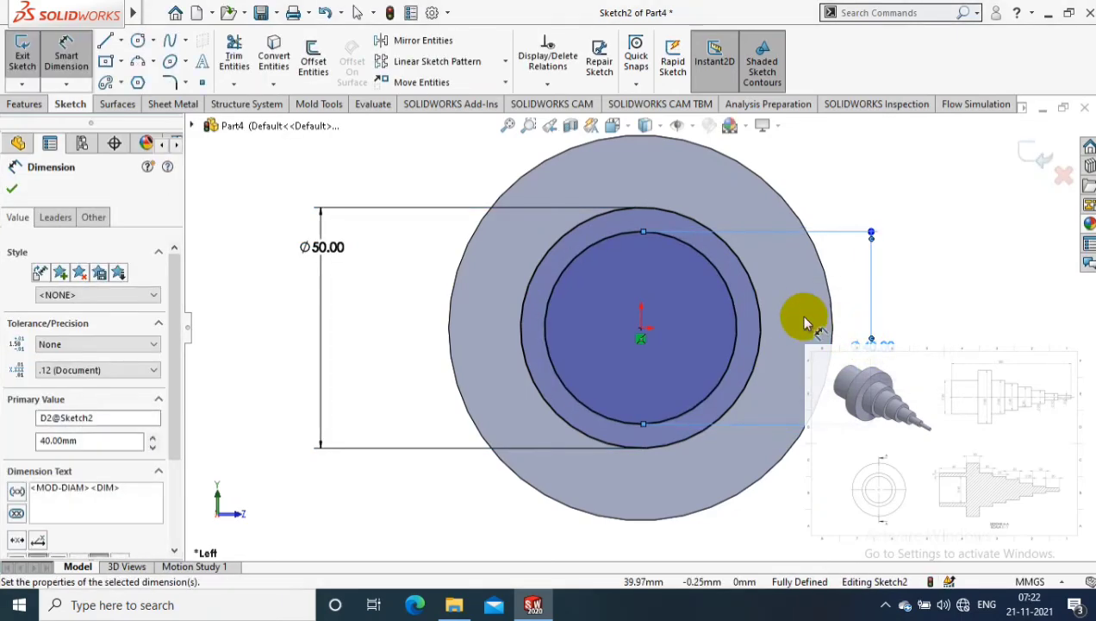
pyautogui.click(12, 187)
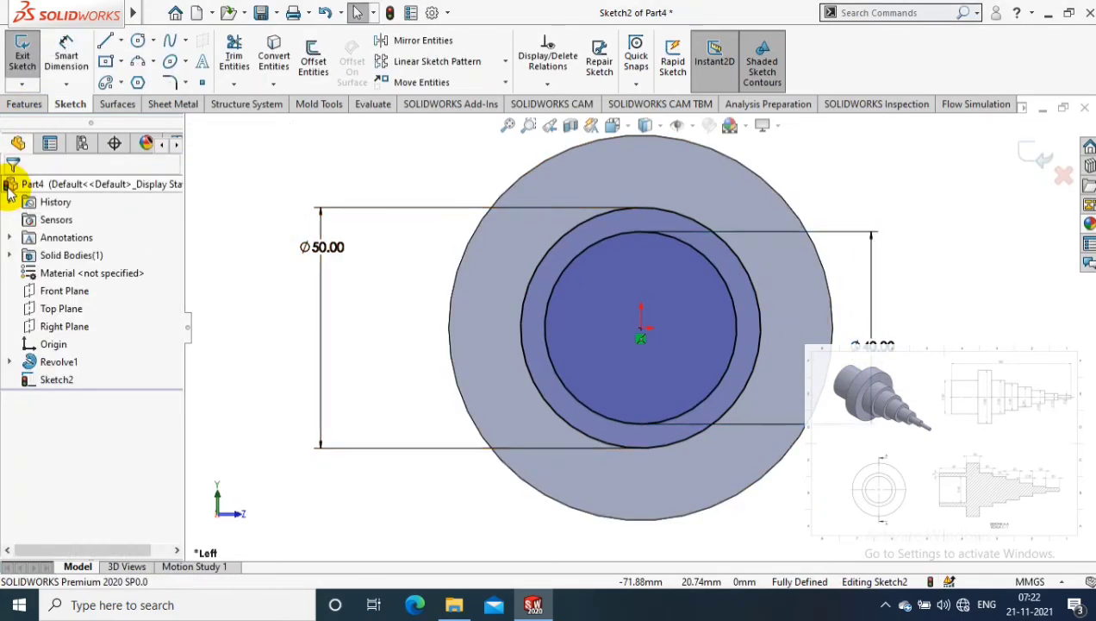
# Step: Exit the sketch and start an Extruded Boss/Base from the end-face circles of Sketch2
pyautogui.click(27, 80)
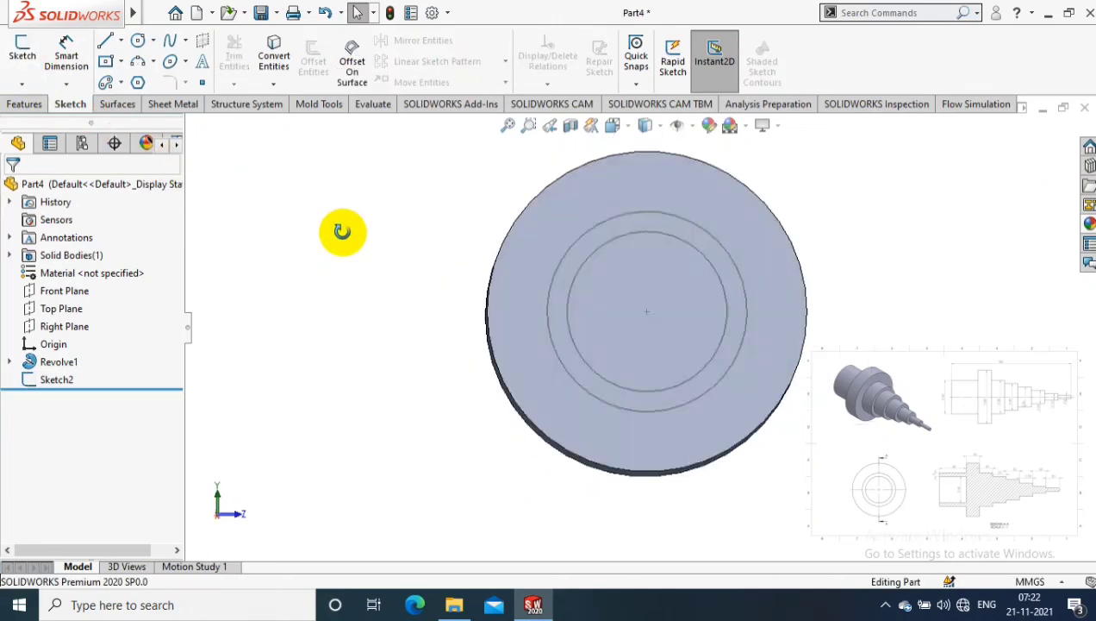
pyautogui.moveTo(729, 249); pyautogui.dragTo(693, 191, button='middle')
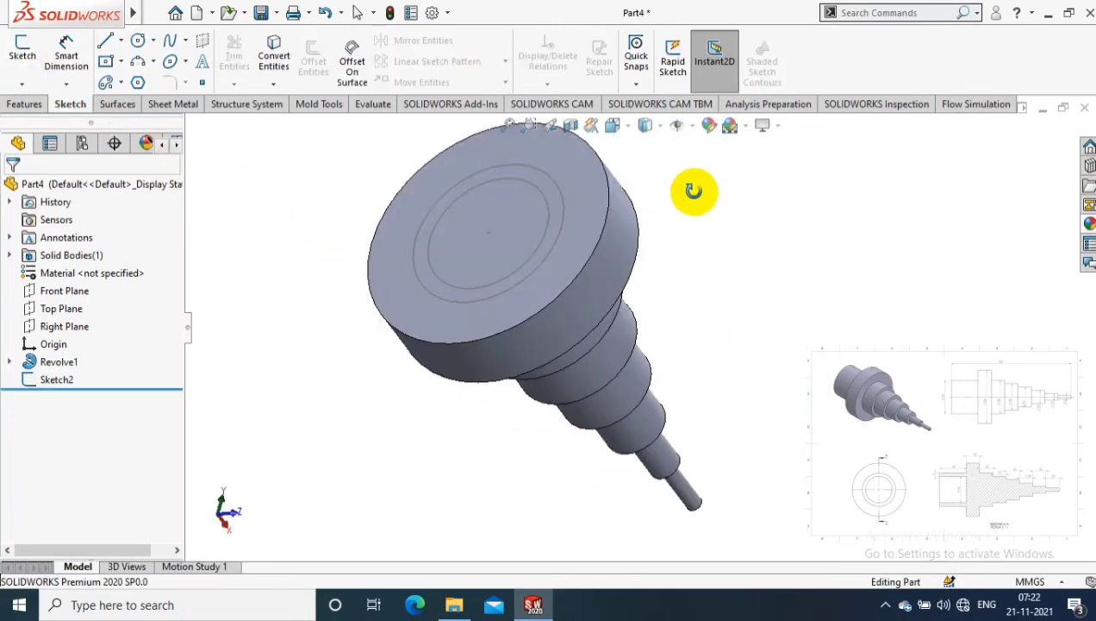
pyautogui.click(24, 103)
pyautogui.click(28, 59)
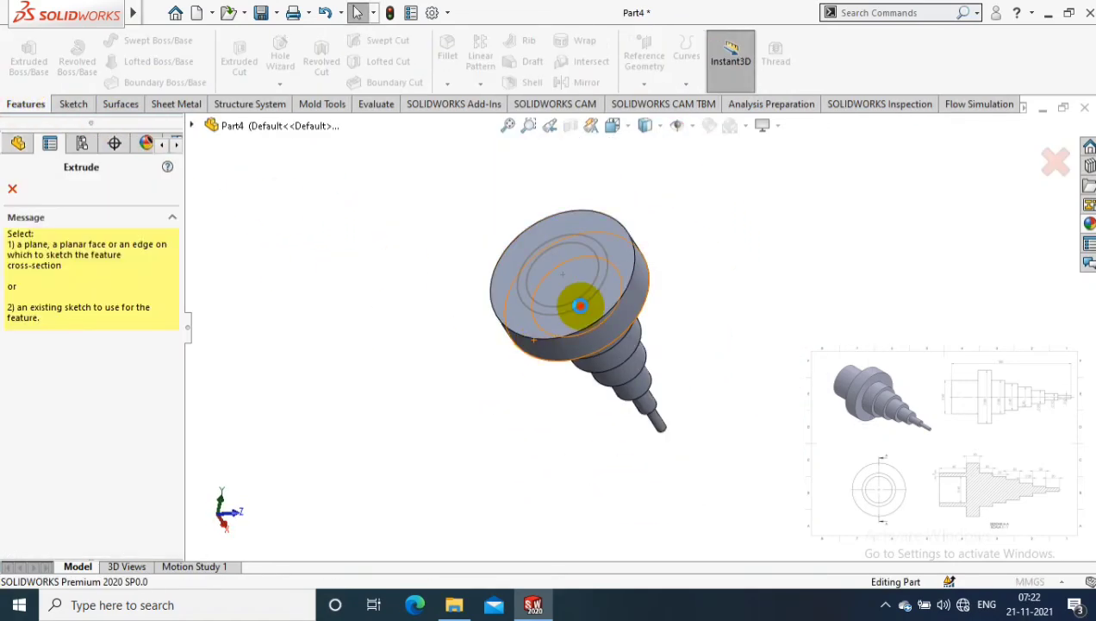
pyautogui.click(580, 306)
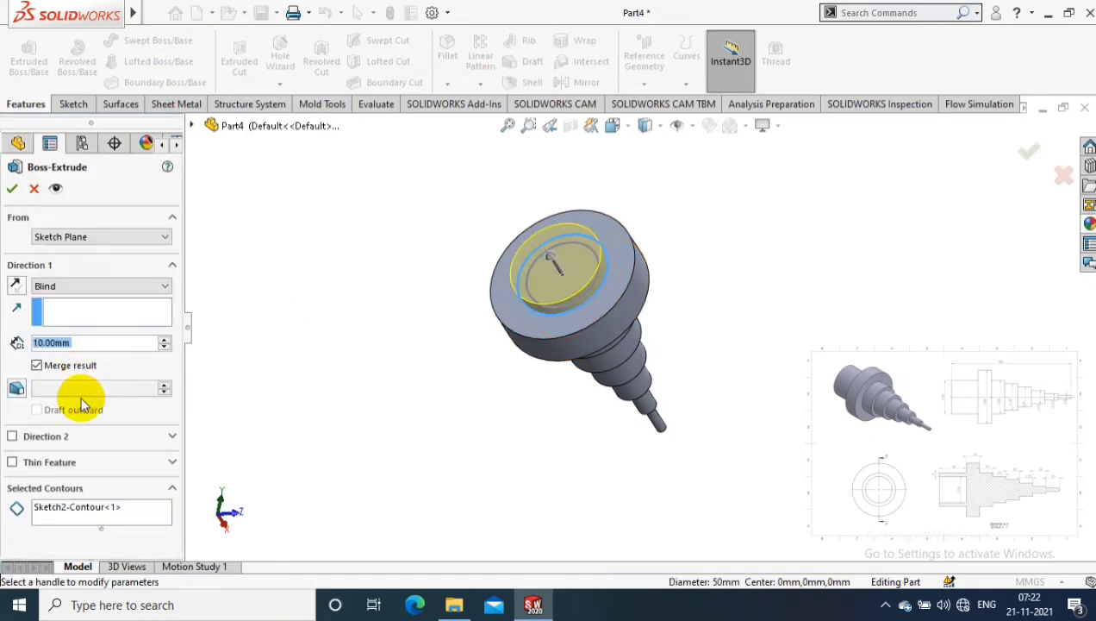
# Step: Choose only the ring region between the circles as the contour, with Blind 10.00 mm depth
pyautogui.click(103, 507)
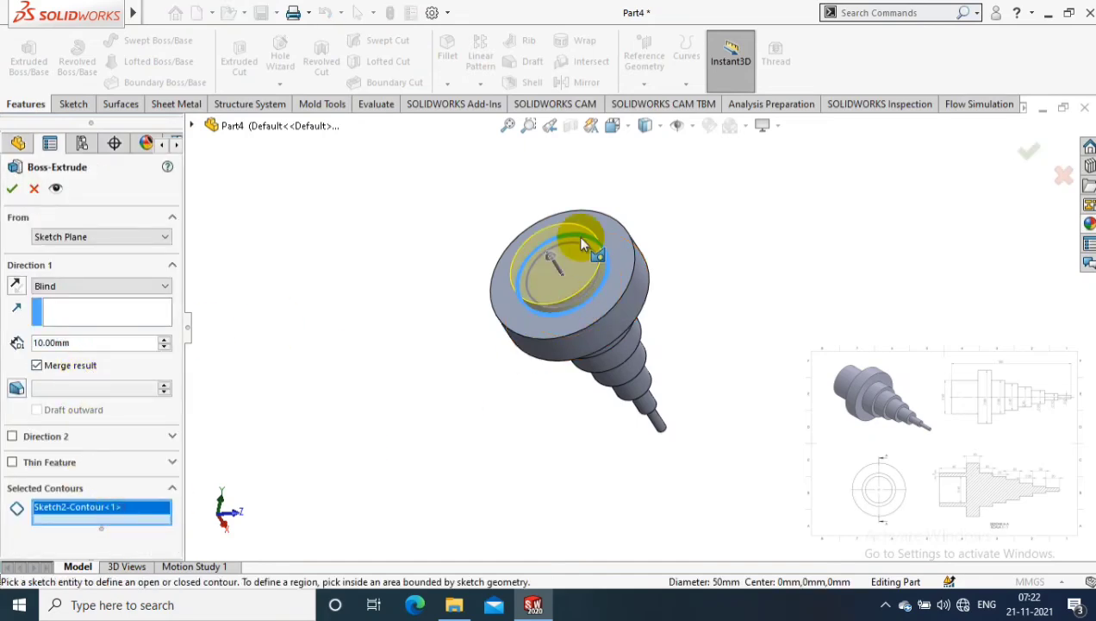
pyautogui.scroll(-3, 582, 244)
pyautogui.click(600, 262)
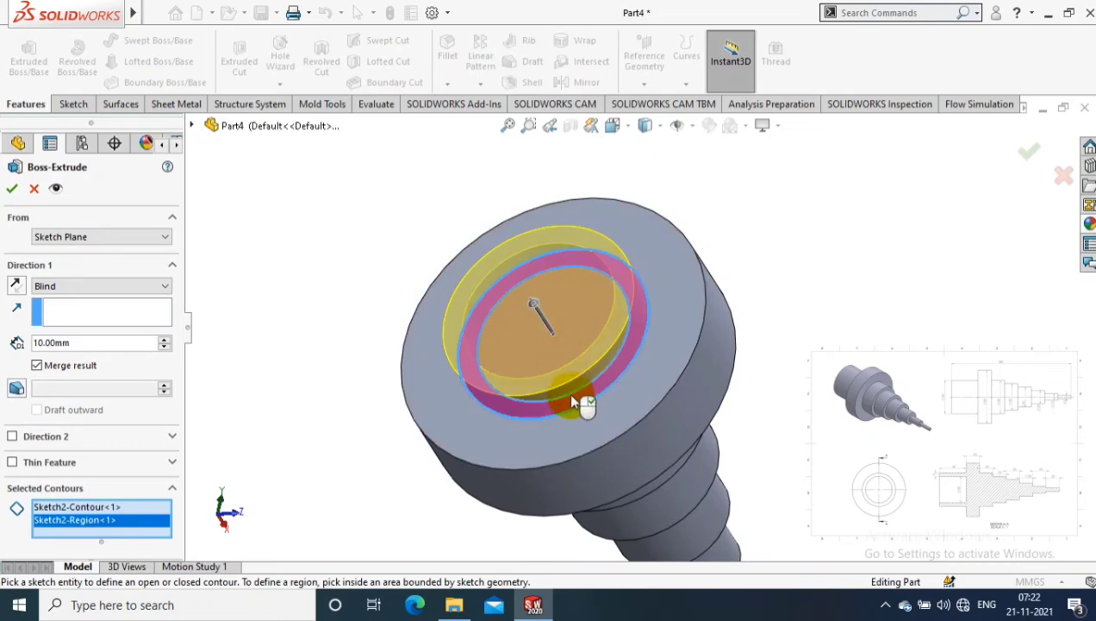
pyautogui.moveTo(553, 411); pyautogui.dragTo(269, 481, button='middle')
pyautogui.rightClick(135, 507)
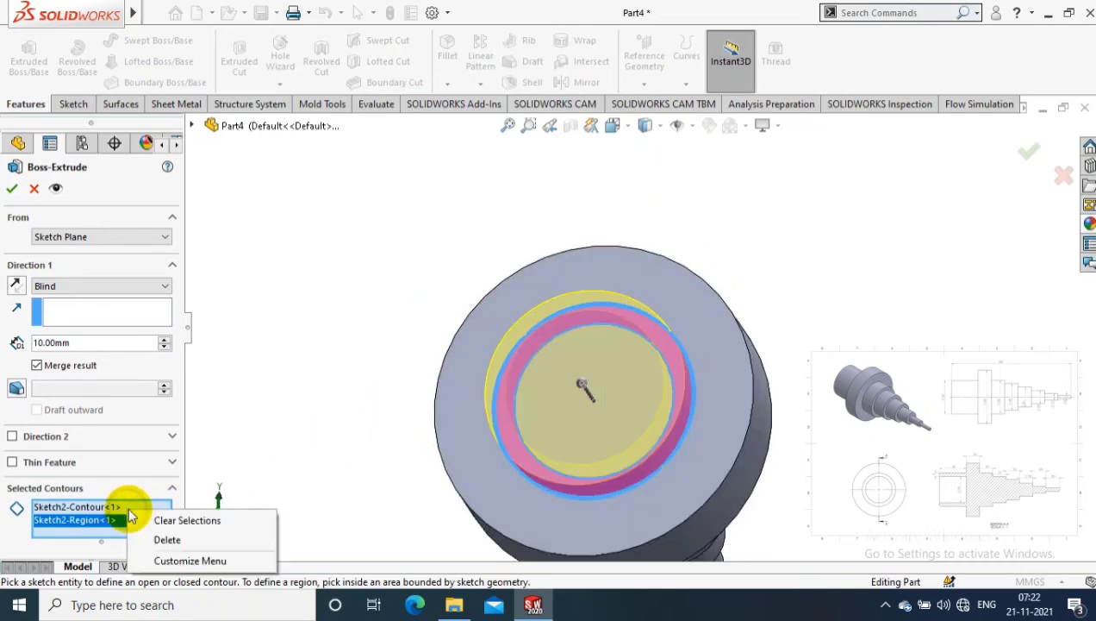
pyautogui.press('Escape')
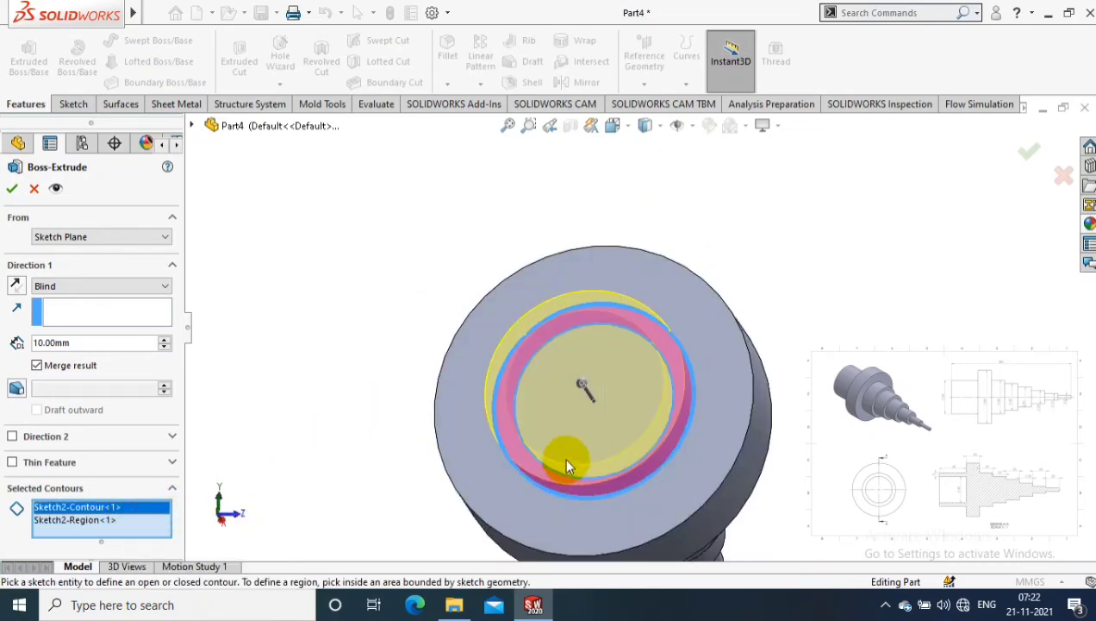
pyautogui.click(564, 468)
pyautogui.moveTo(290, 428); pyautogui.dragTo(362, 331, button='middle')
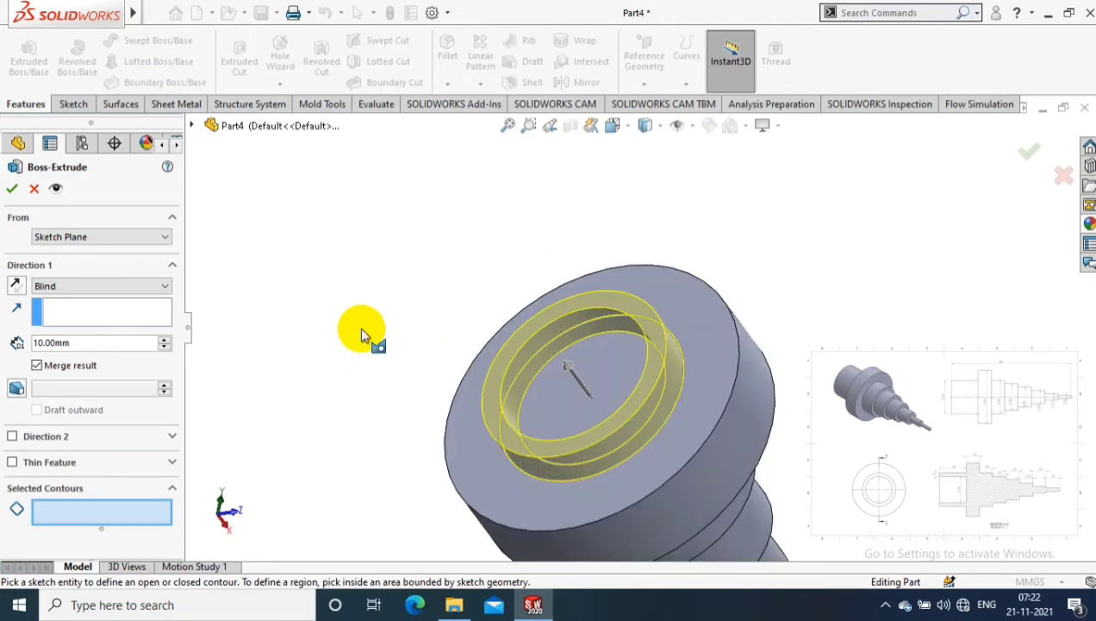
pyautogui.doubleClick(76, 342)
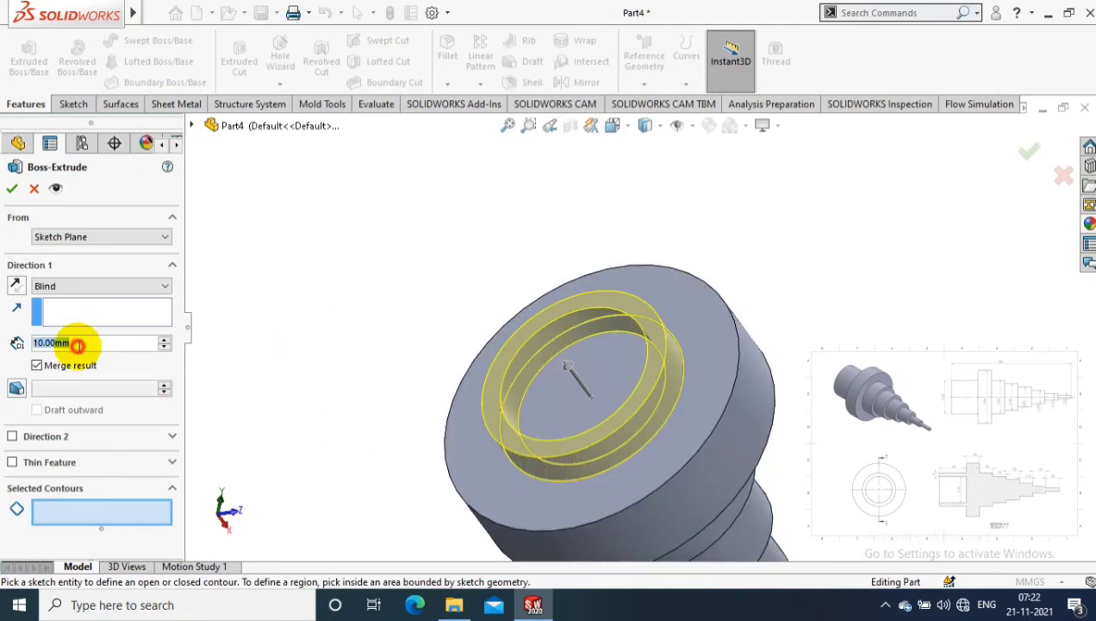
pyautogui.press('Return')
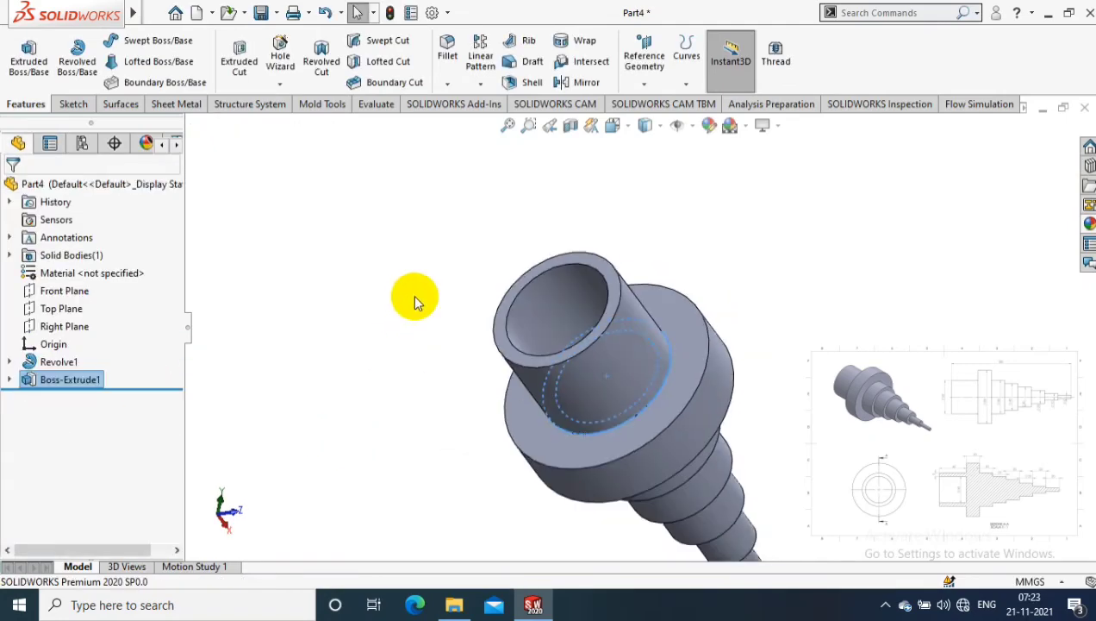
pyautogui.moveTo(502, 254); pyautogui.dragTo(829, 473, button='middle')
pyautogui.scroll(-1, 778, 496)
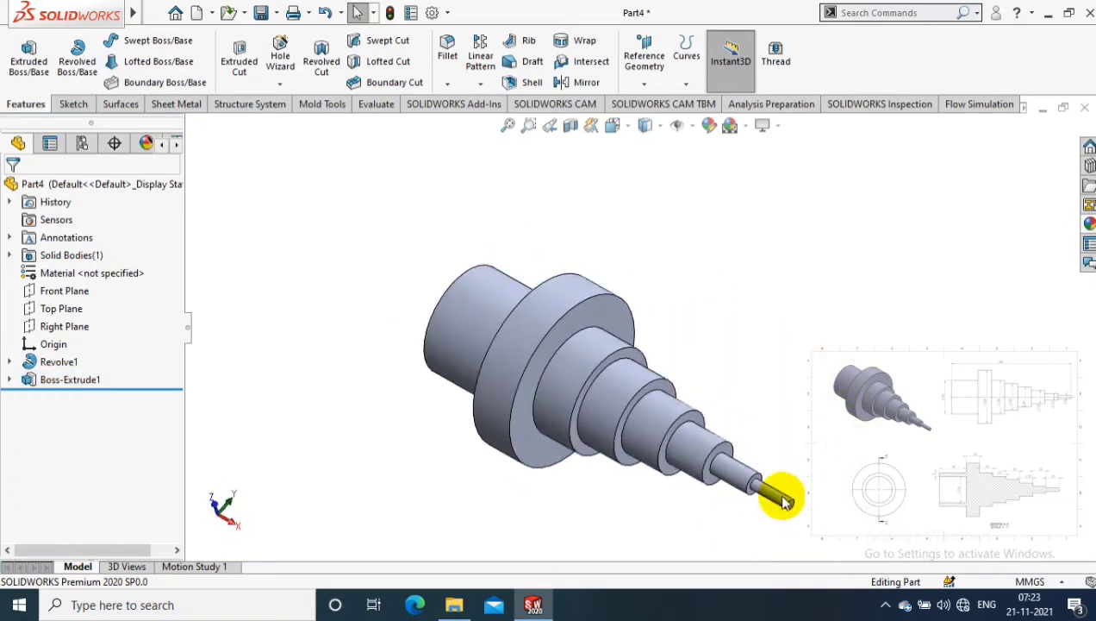
pyautogui.scroll(-2, 673, 516)
pyautogui.scroll(-2, 673, 516)
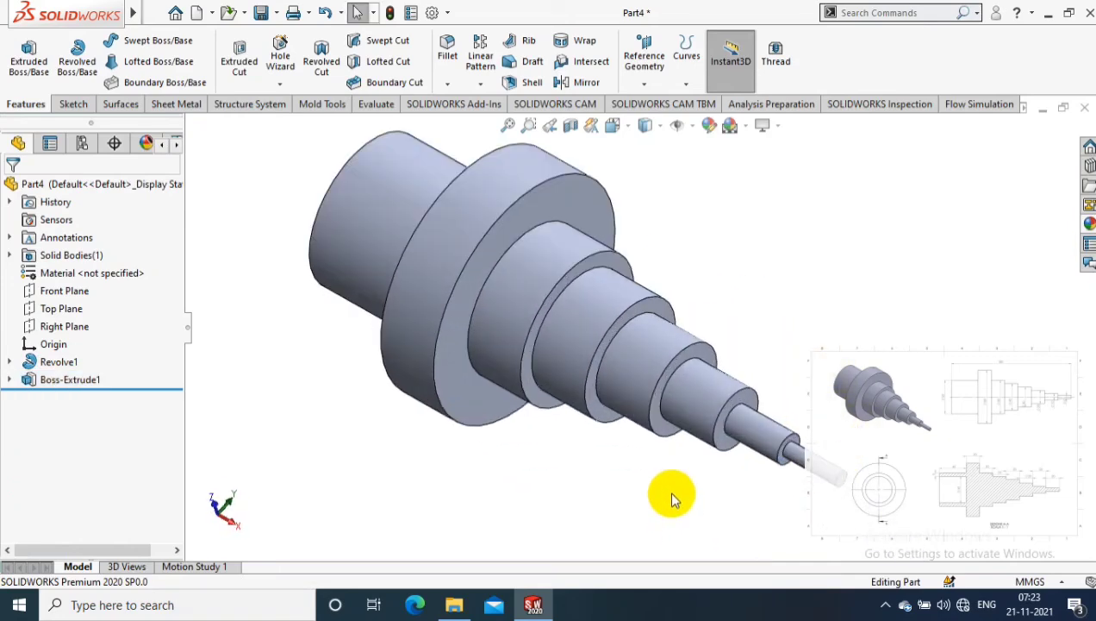
pyautogui.scroll(1, 766, 440)
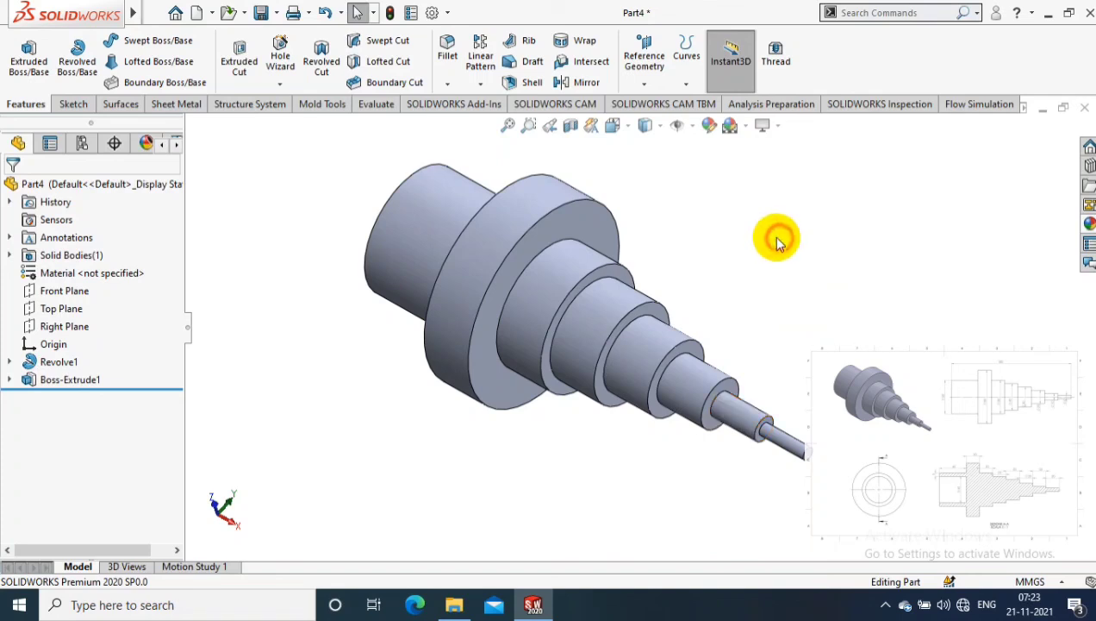